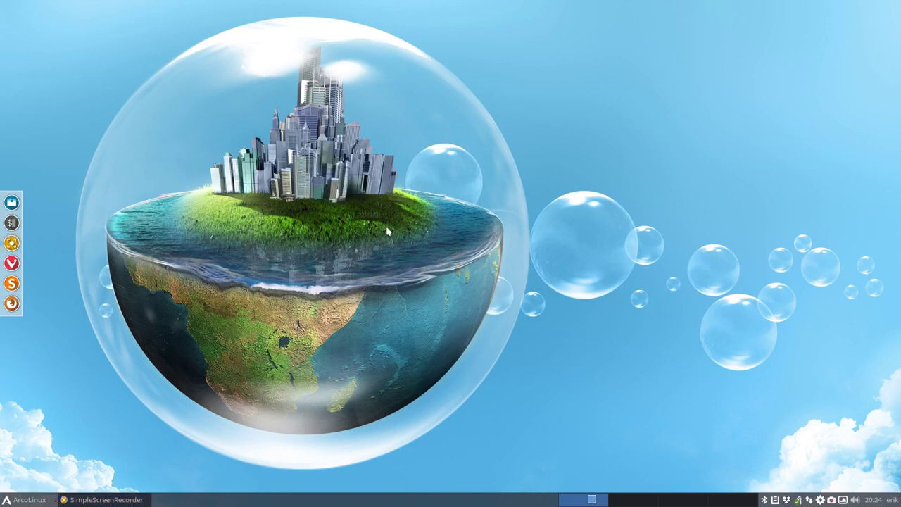
Run the update command in a new terminal window and enter the sudo password
key(super+Return)
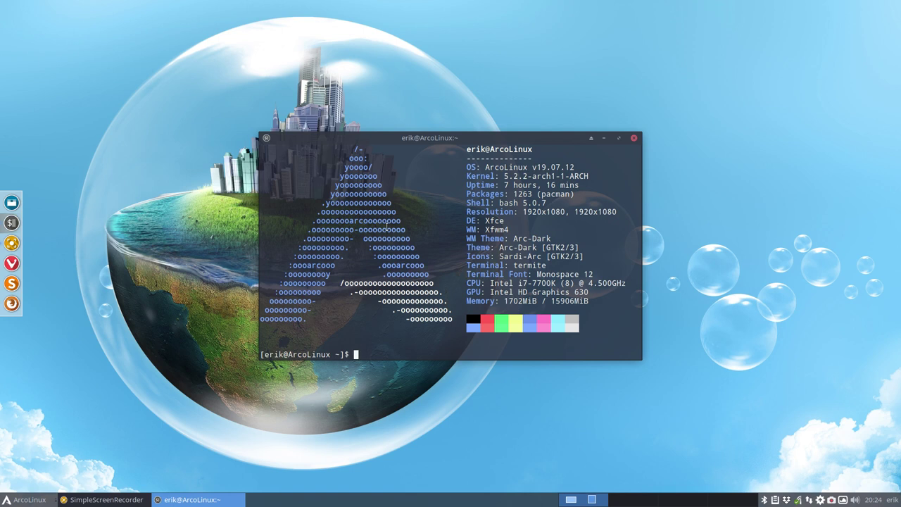
text(udpate)
key(BackSpace)
key(BackSpace)
key(BackSpace)
key(BackSpace)
key(BackSpace)
text(pdate)
key(Return)
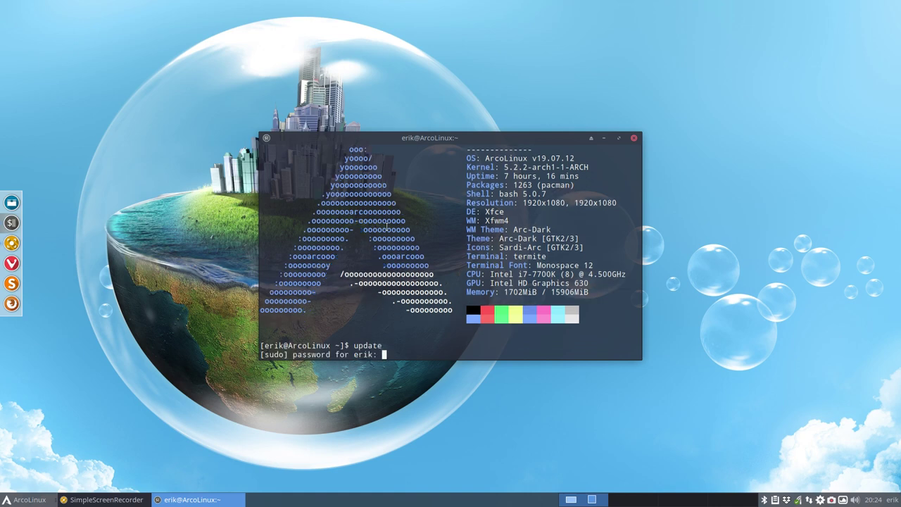
key(Return)
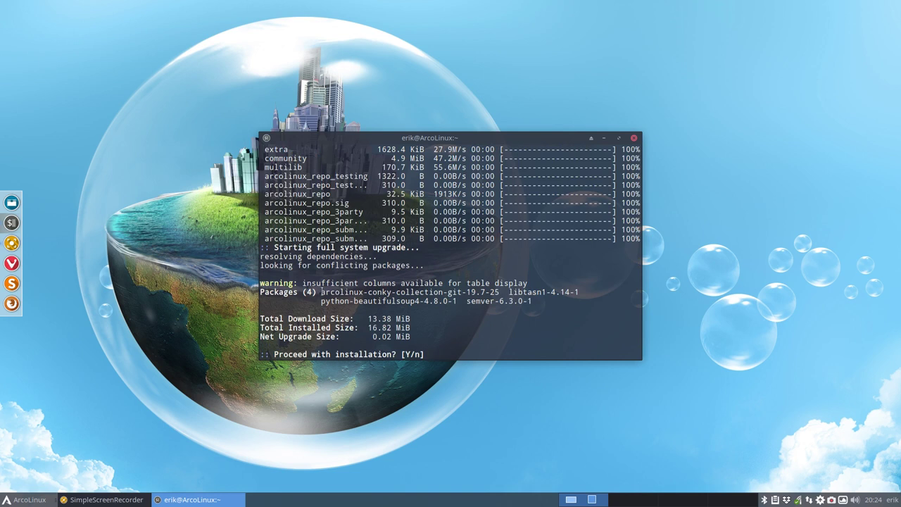
Accept installation of the pending package upgrades, including arcolinux-conky-collection-git
drag(322, 292, 500, 292)
text(y)
key(Return)
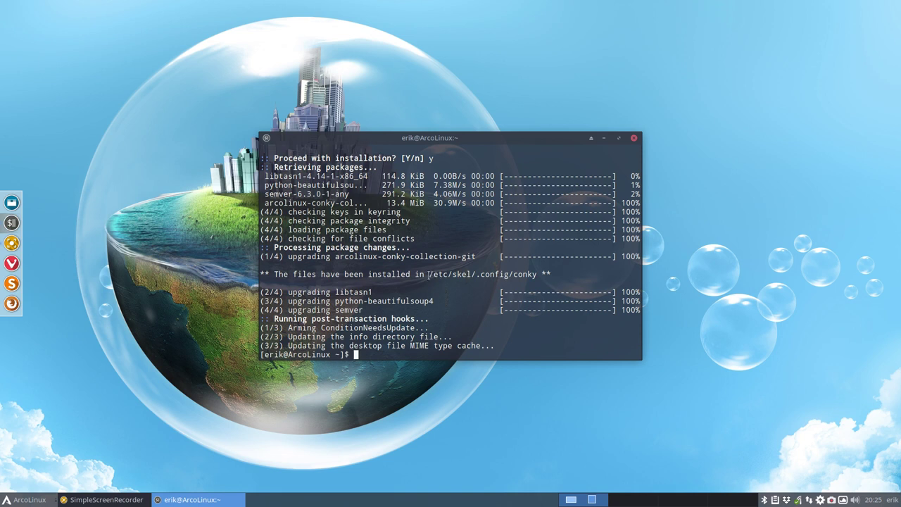
List the shell aliases to check which copy command skel stands for, and close the terminal without running it
drag(429, 273, 538, 274)
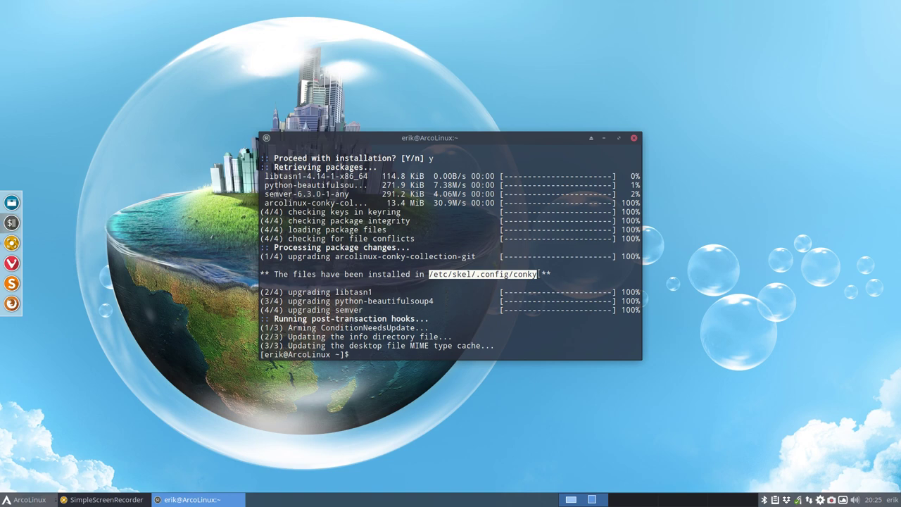
text(alias)
key(Return)
text(skel)
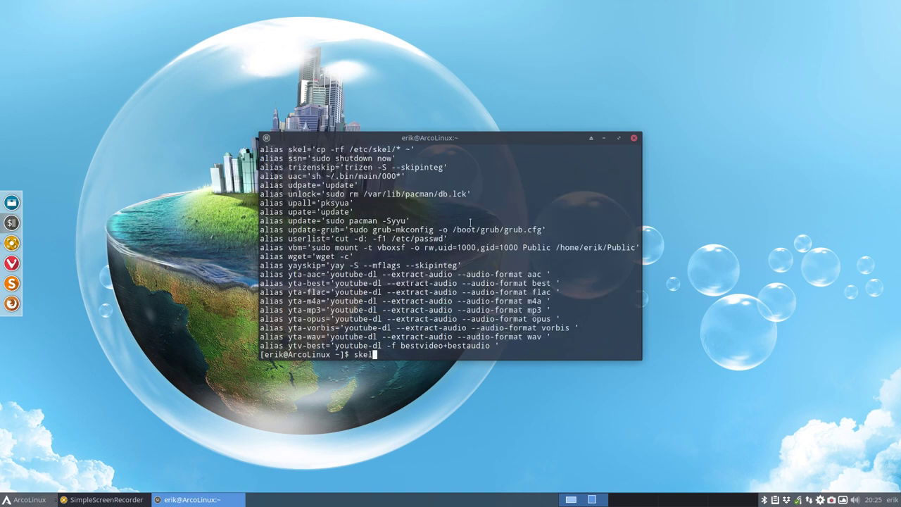
drag(316, 150, 414, 146)
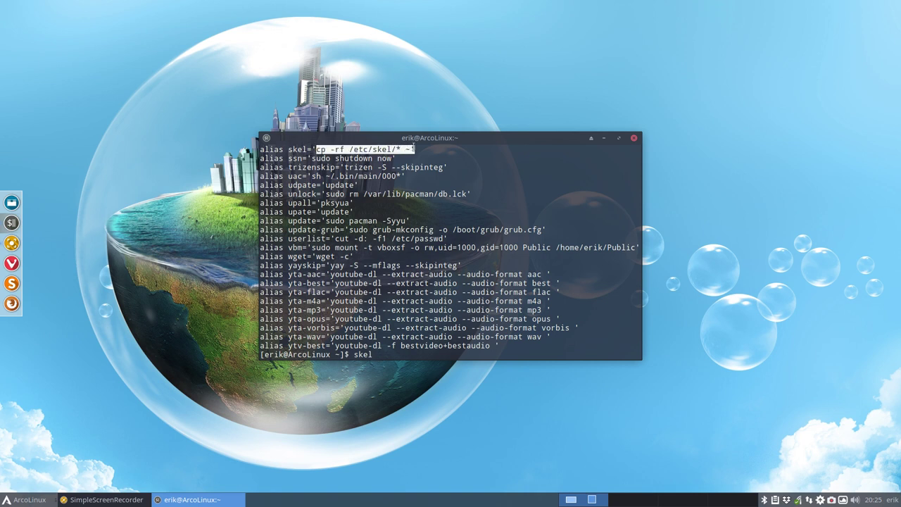
click(633, 138)
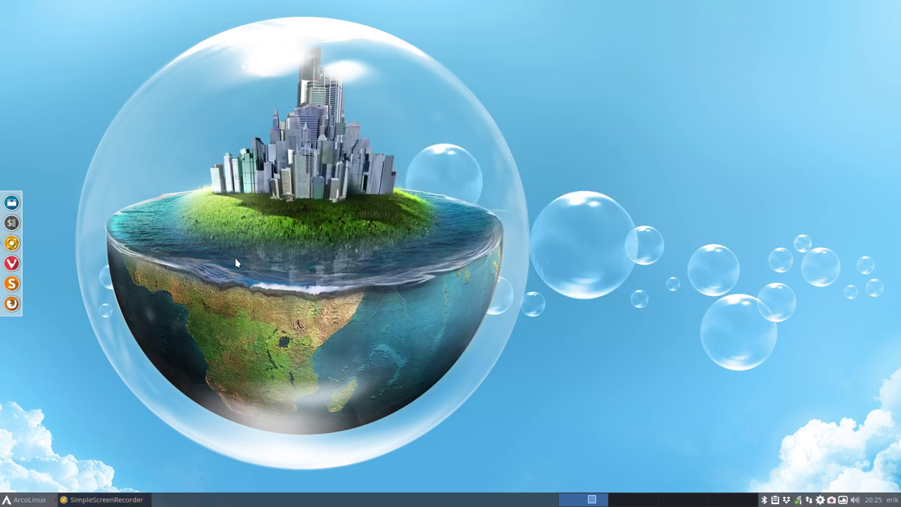
Duplicate the hidden .config folder inside the home folder as a backup, skipping all special files that cannot be copied
click(11, 203)
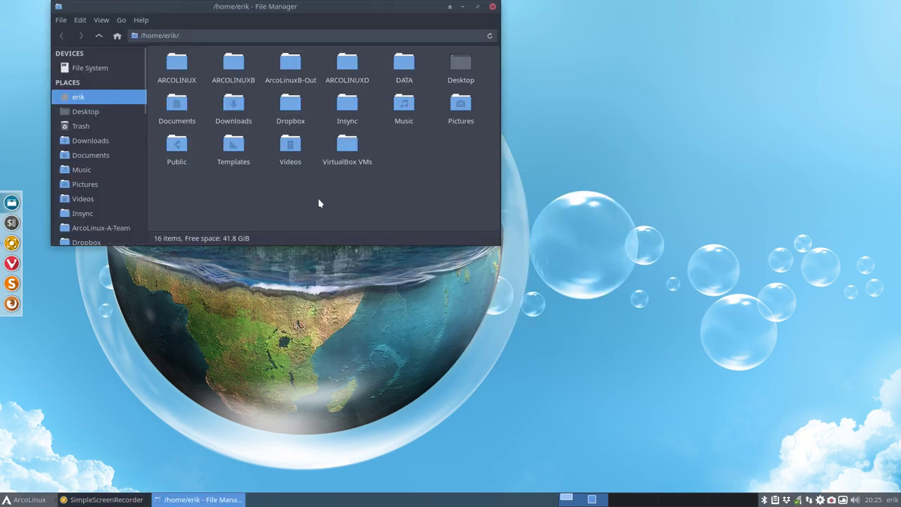
key(ctrl+h)
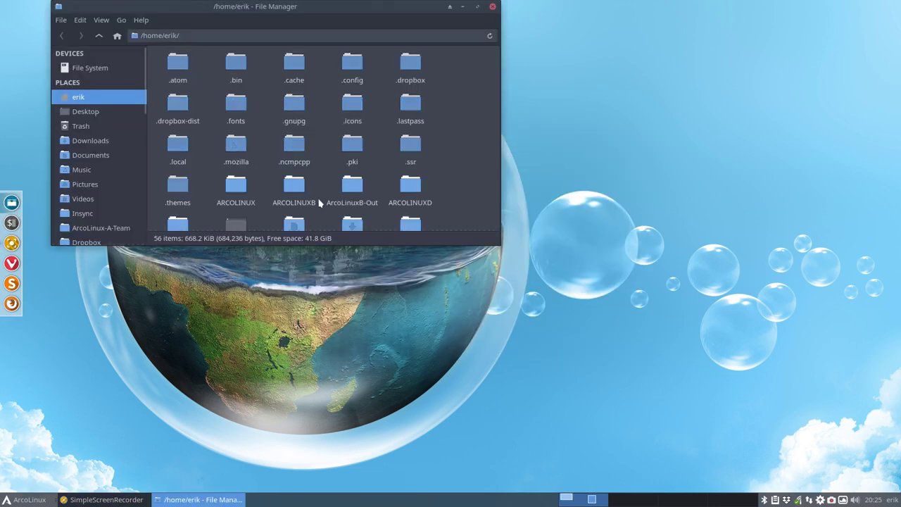
click(354, 63)
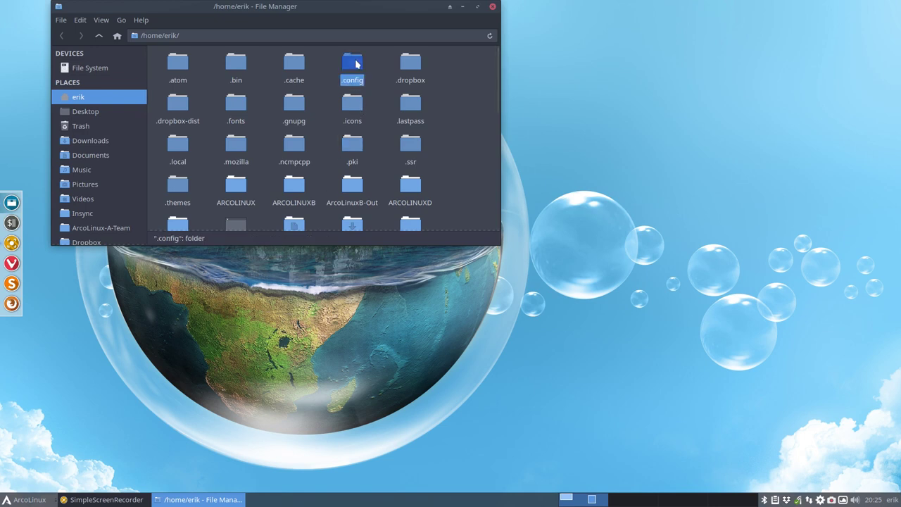
key(ctrl+v)
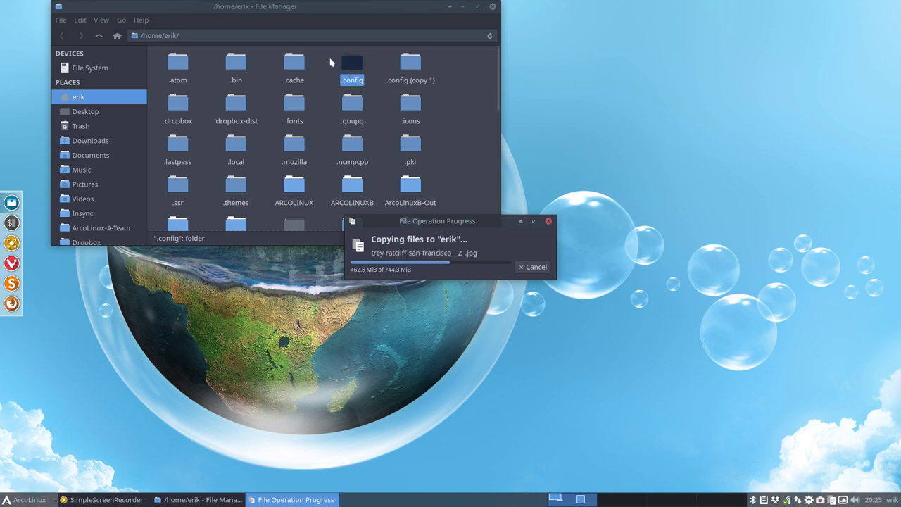
drag(327, 54, 430, 81)
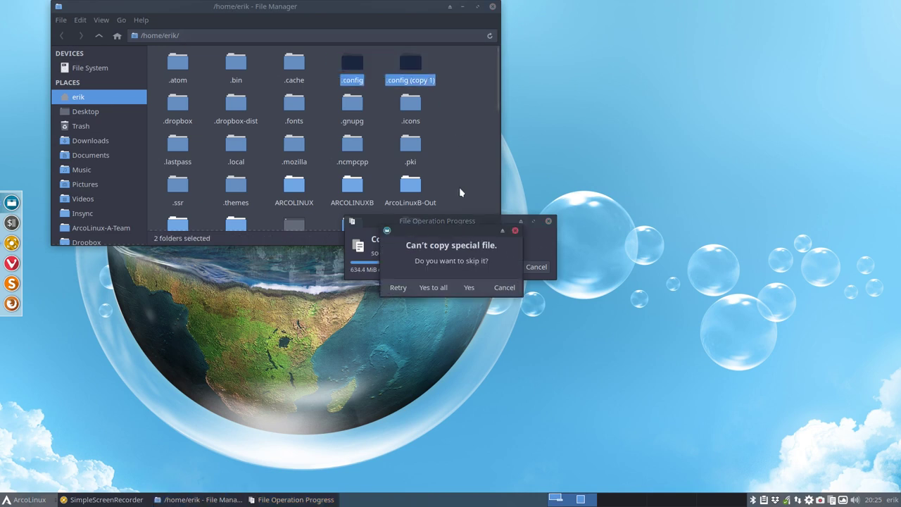
click(440, 285)
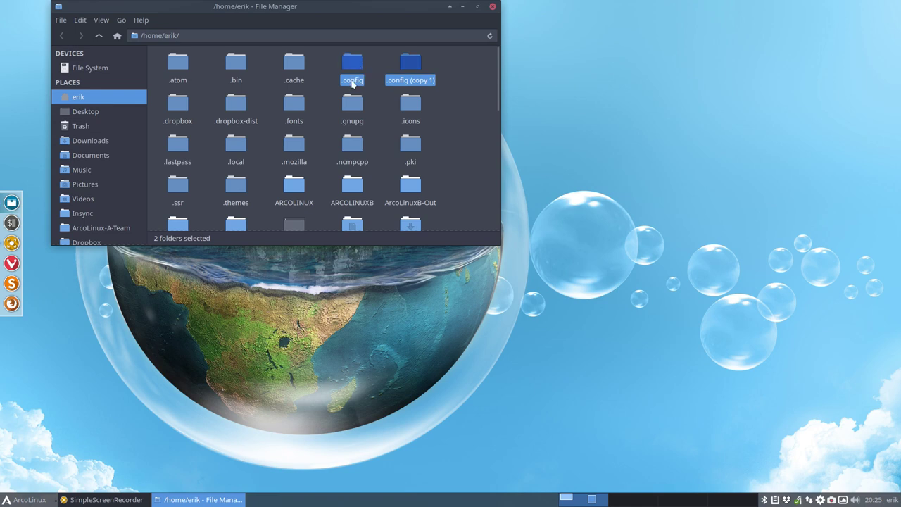
Examine the actions available for .config together with .config (copy 1), and close the file manager
key(ctrl+h)
key(ctrl+h)
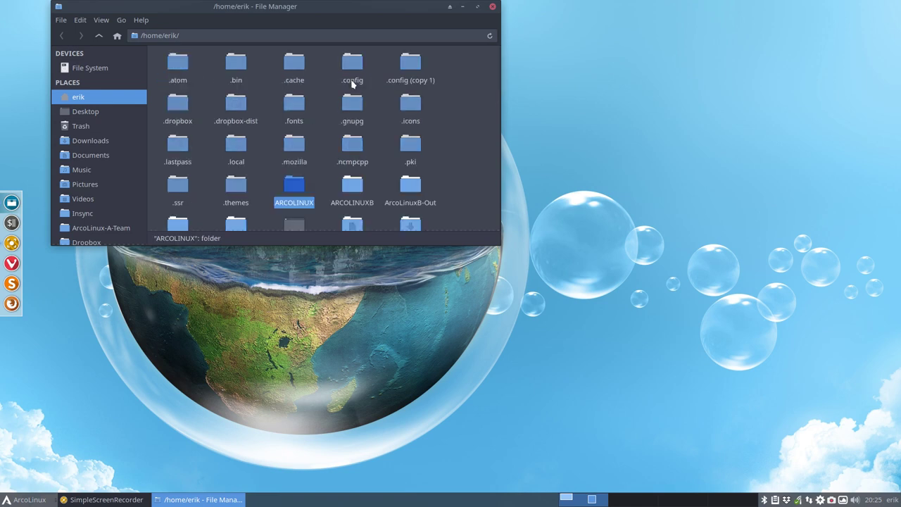
click(350, 64)
drag(315, 54, 432, 77)
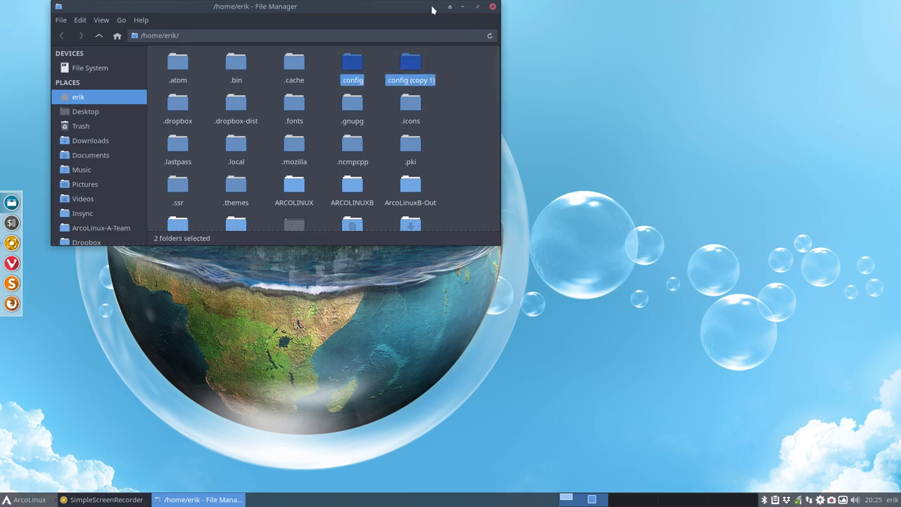
drag(432, 10, 564, 32)
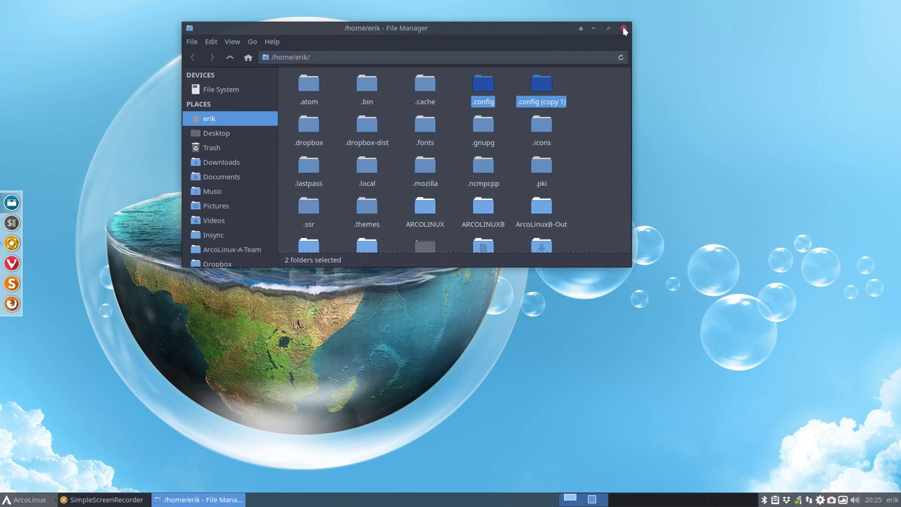
right_click(542, 88)
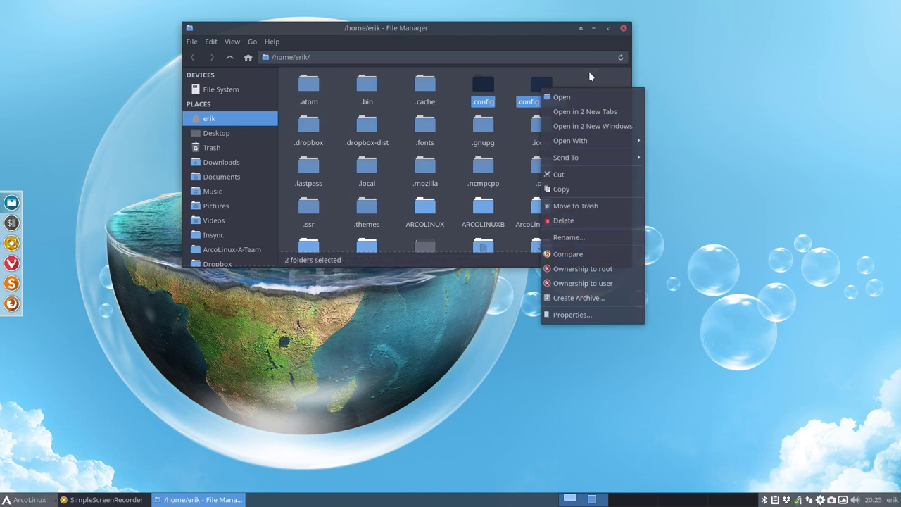
click(592, 45)
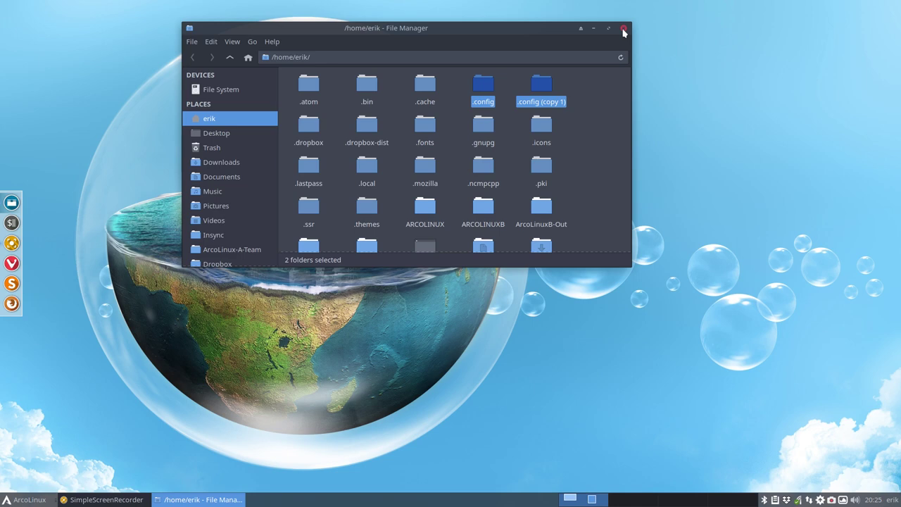
click(623, 29)
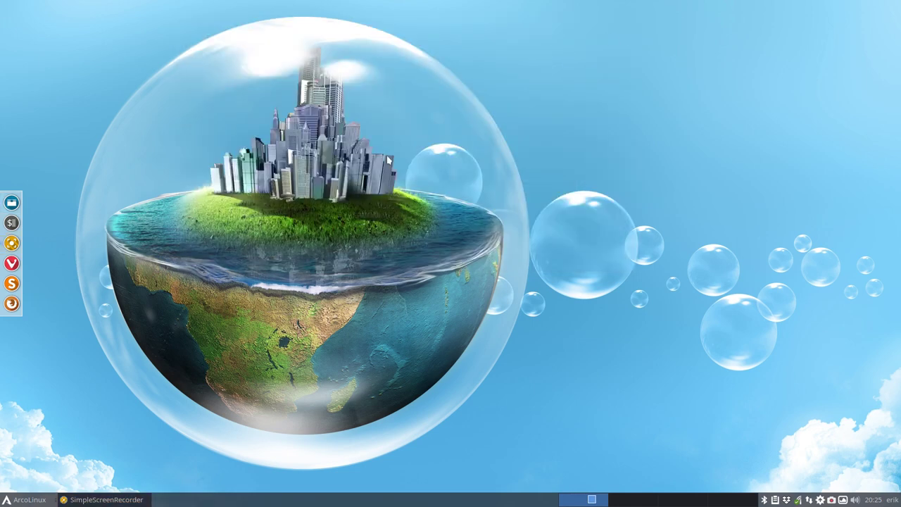
Run the skel alias in a new terminal to copy the /etc/skel contents to the home folder, and close the terminal
key(ctrl+alt+t)
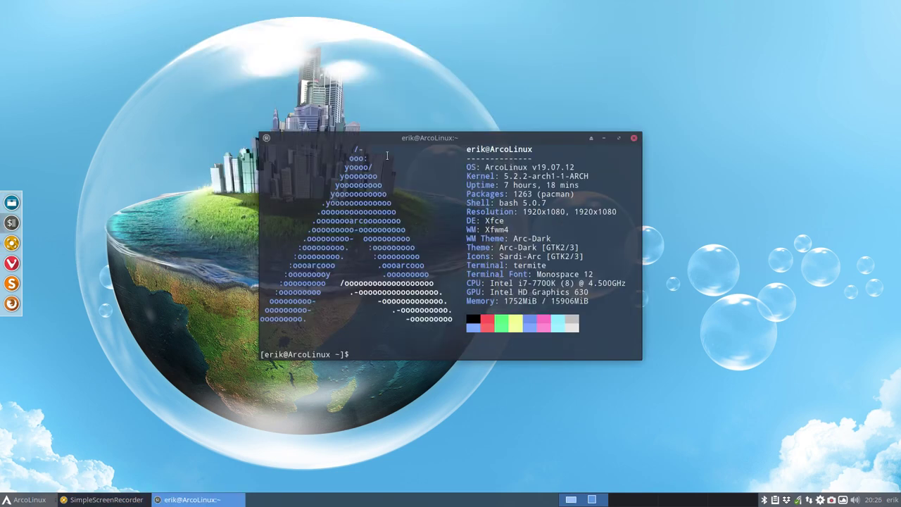
text(skel)
key(Return)
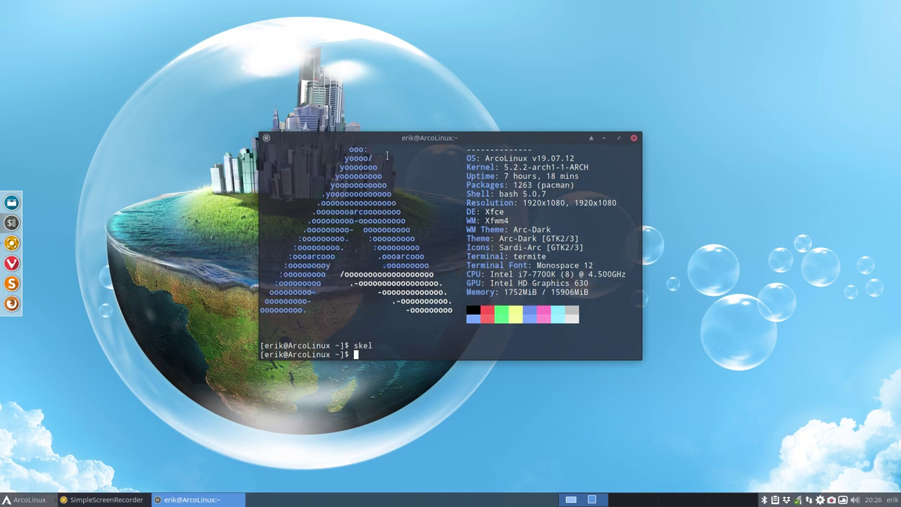
click(634, 138)
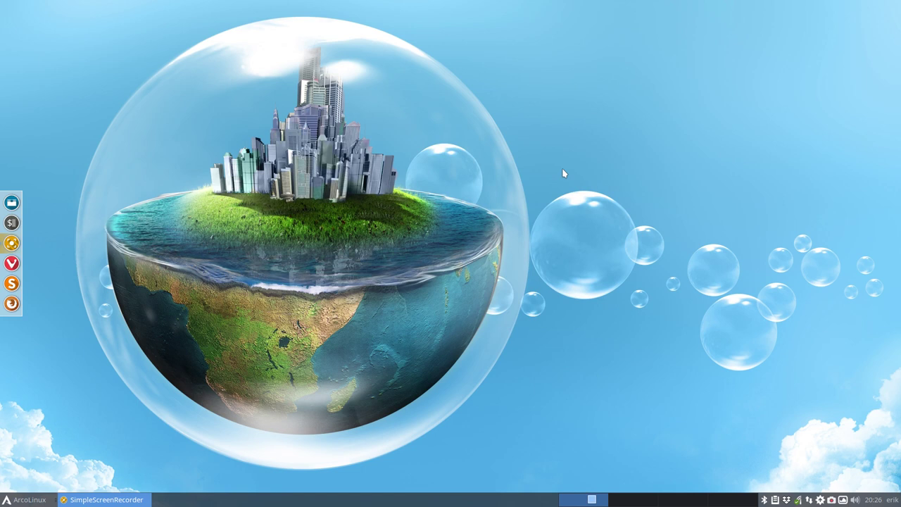
Compare .config with .config (copy 1) in Meld, hiding identical files and collapsing the Insync folder
key(super+e)
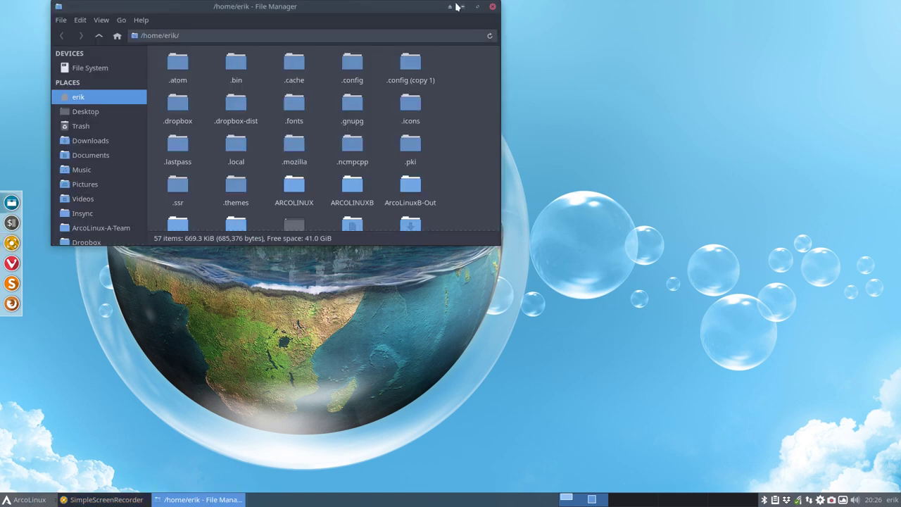
drag(322, 54, 408, 66)
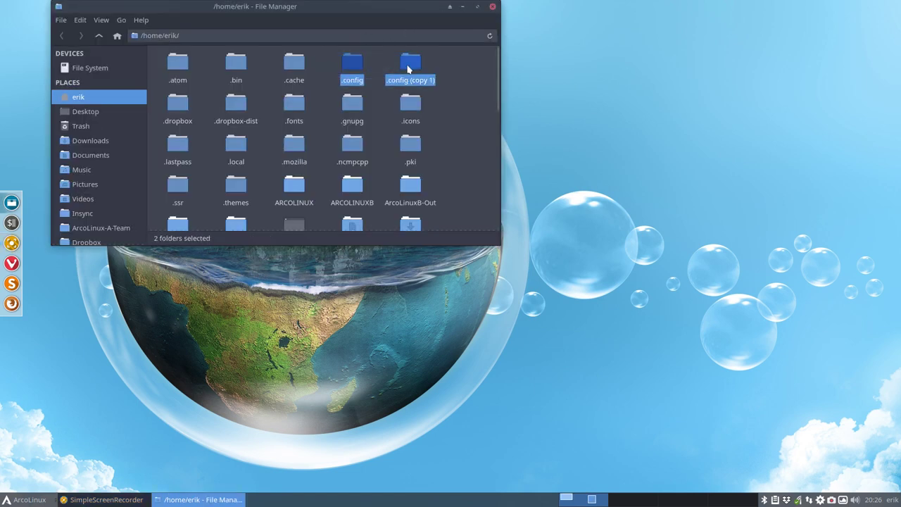
right_click(407, 65)
click(440, 228)
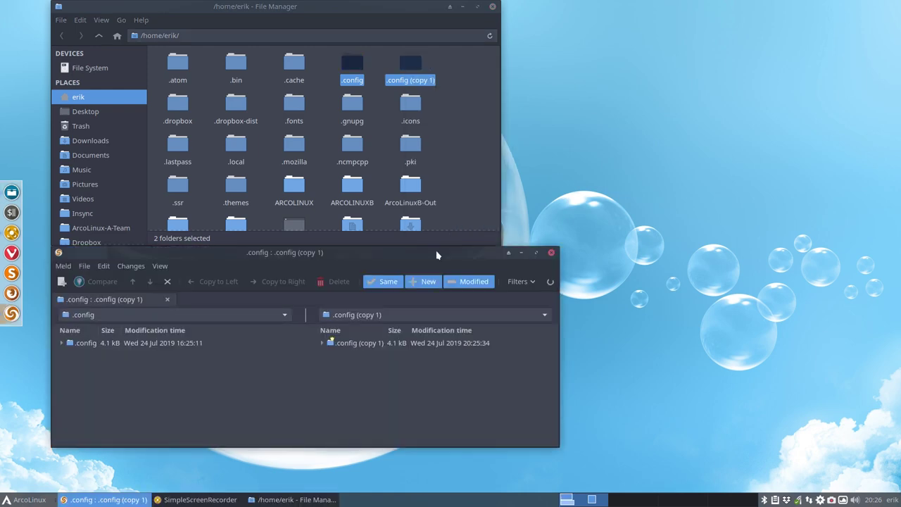
double_click(439, 252)
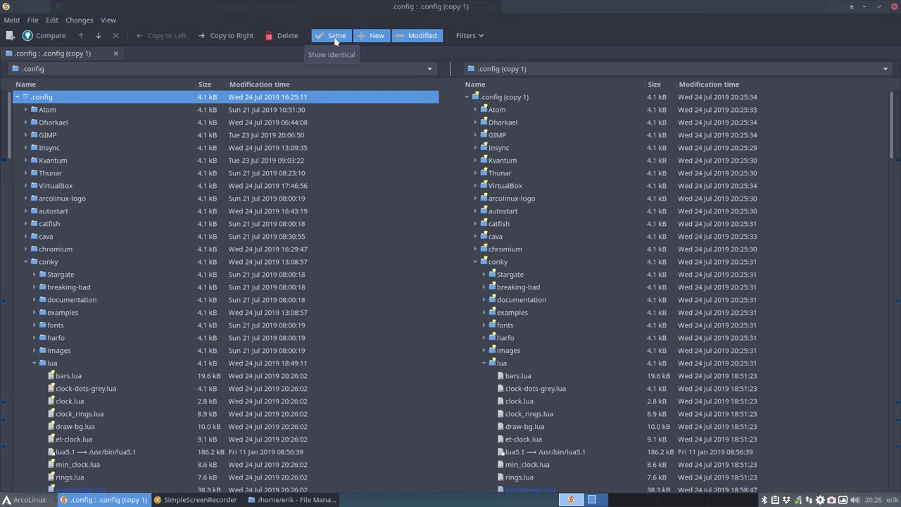
click(336, 39)
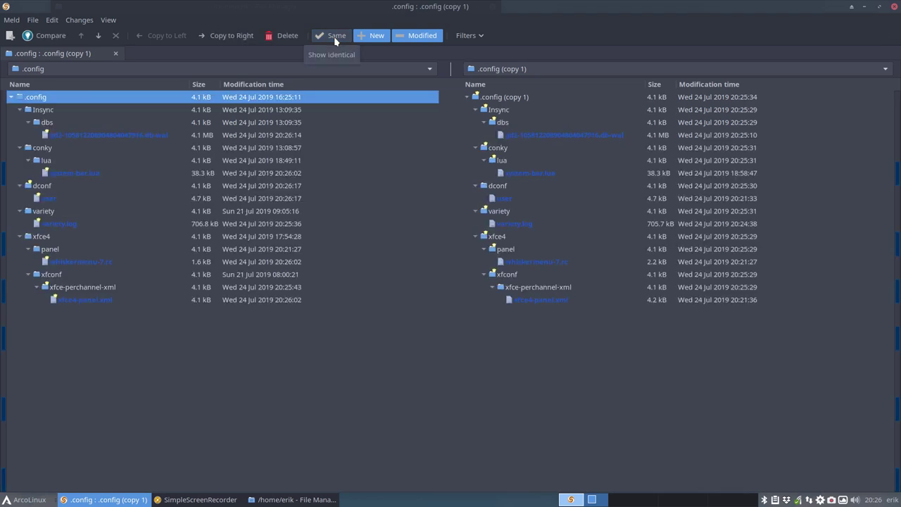
click(18, 110)
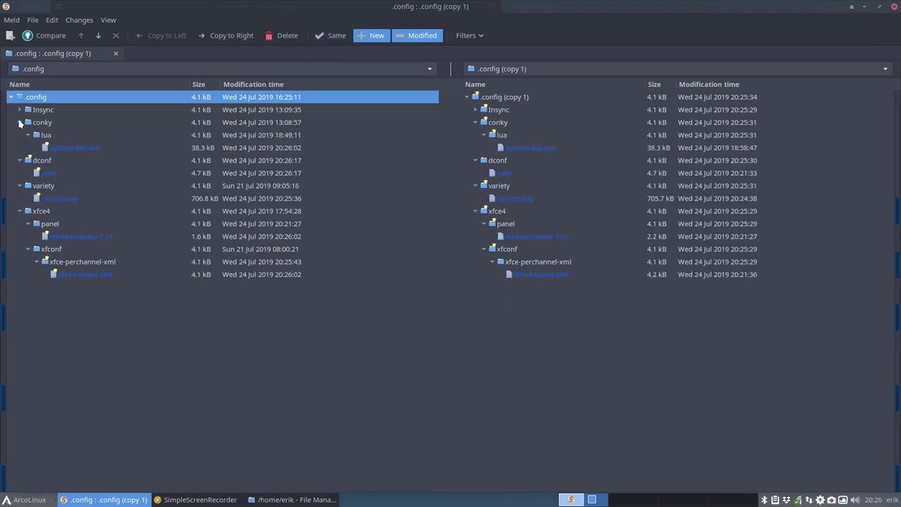
Transfer the squash_cpu_cores, show_storage and show_network differences in system-bar.lua from .config to the copy, saving the file on closing
click(69, 145)
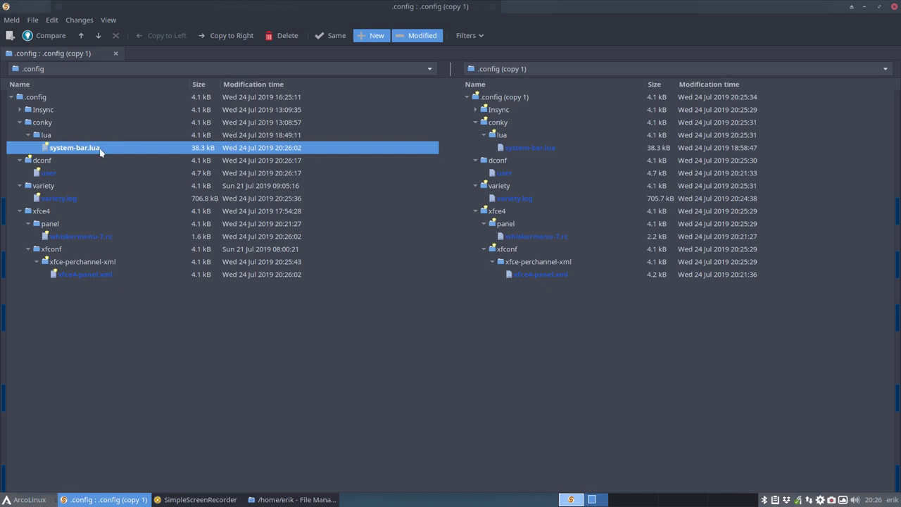
double_click(74, 148)
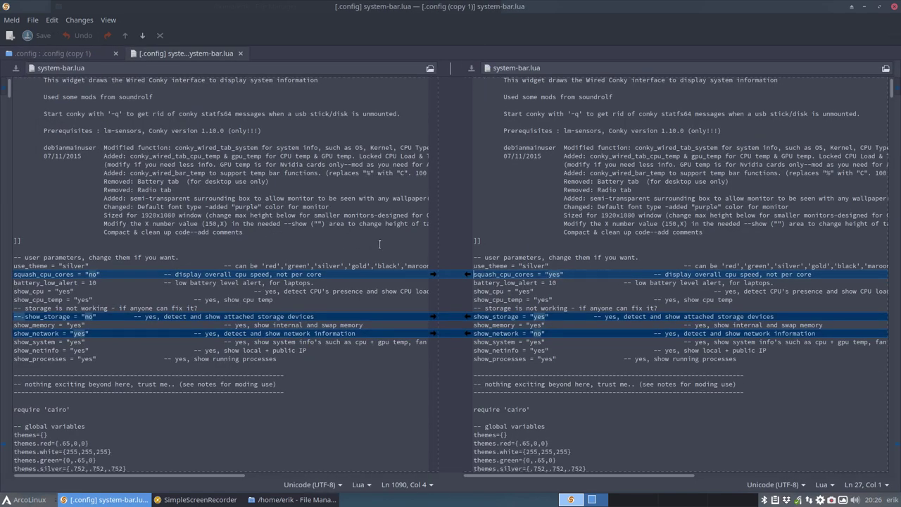
click(433, 273)
click(432, 316)
click(432, 333)
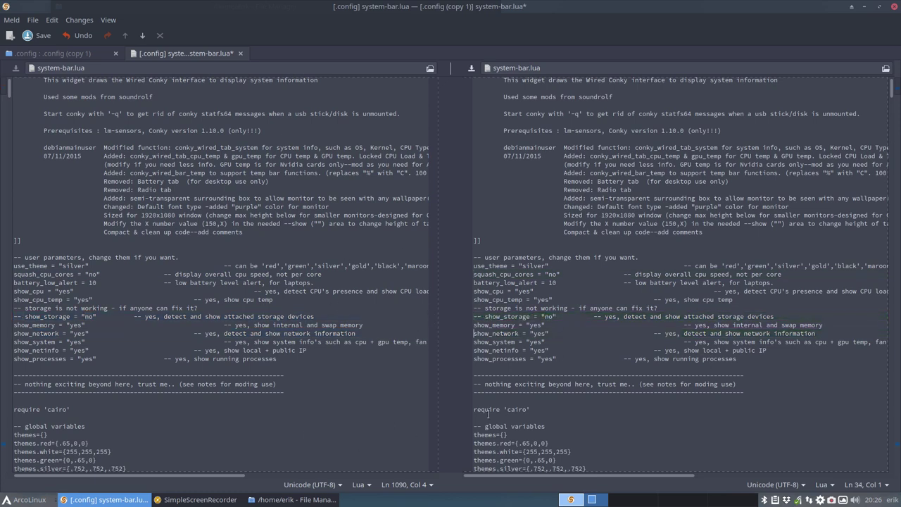
click(240, 54)
click(545, 301)
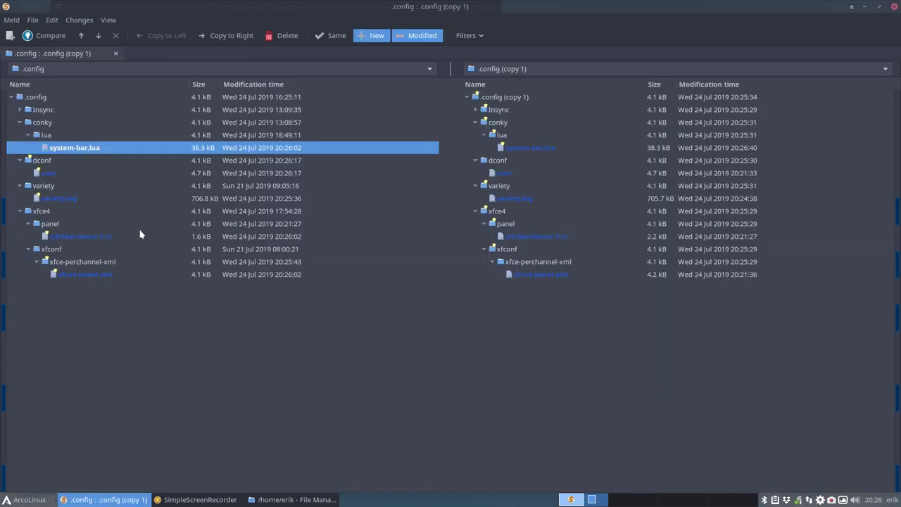
Open the whiskermenu-7.rc comparison and check its recent entry against the Recently Used applications in the ArcoLinux menu
click(51, 174)
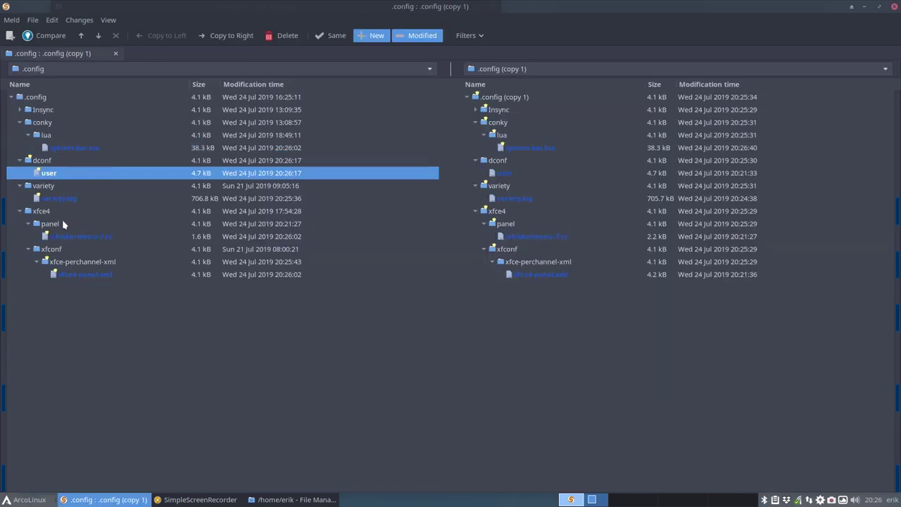
click(64, 242)
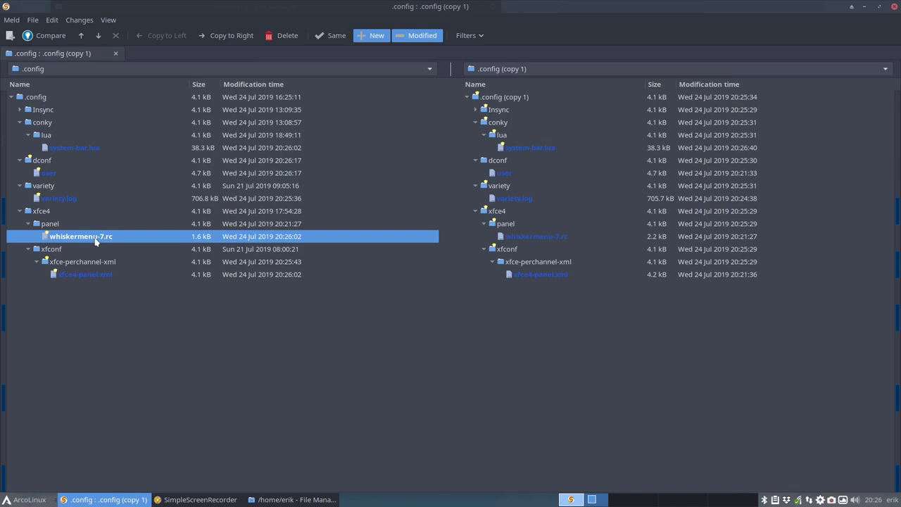
double_click(95, 238)
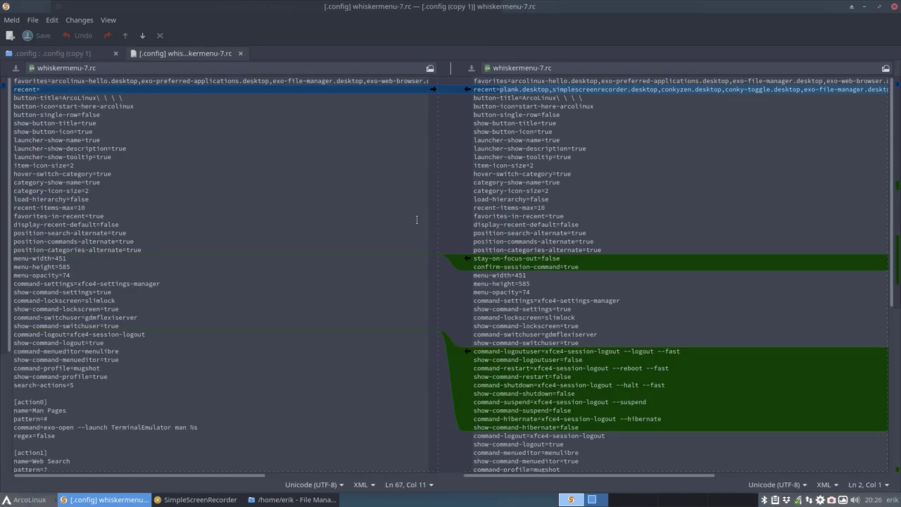
drag(43, 90, 14, 89)
click(43, 501)
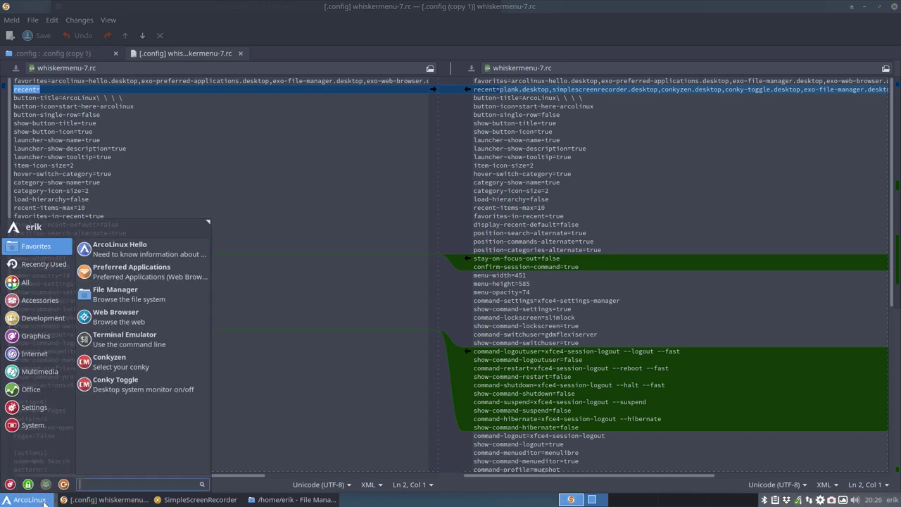
mouse_move(50, 267)
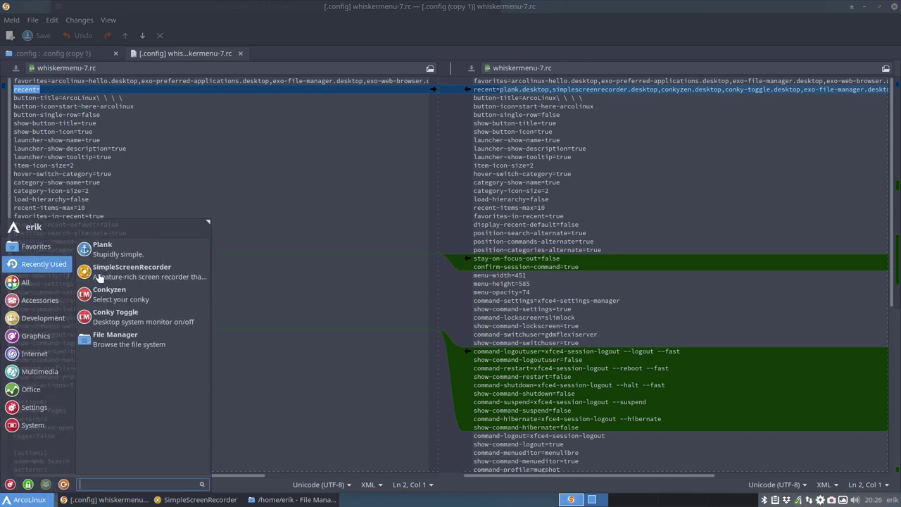
click(248, 159)
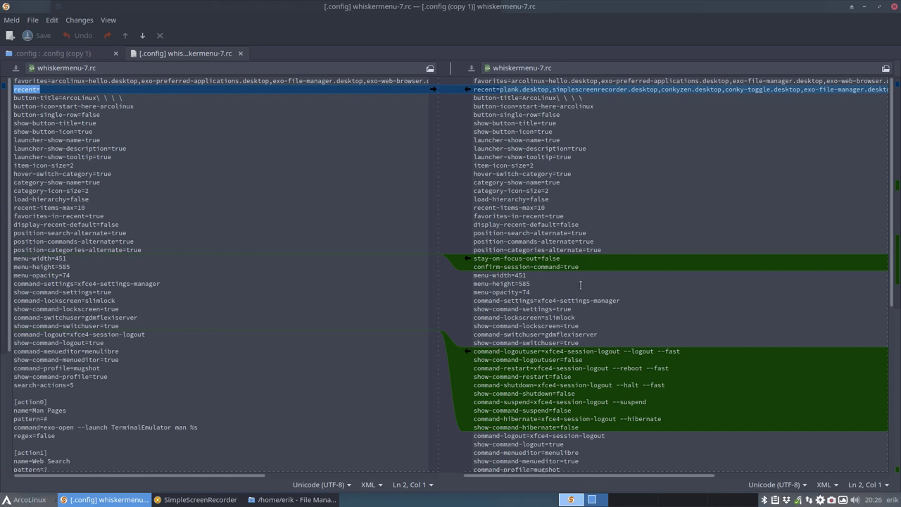
Review the remaining whiskermenu-7.rc differences, and close Meld and the file manager
scroll(581, 285, down, 6)
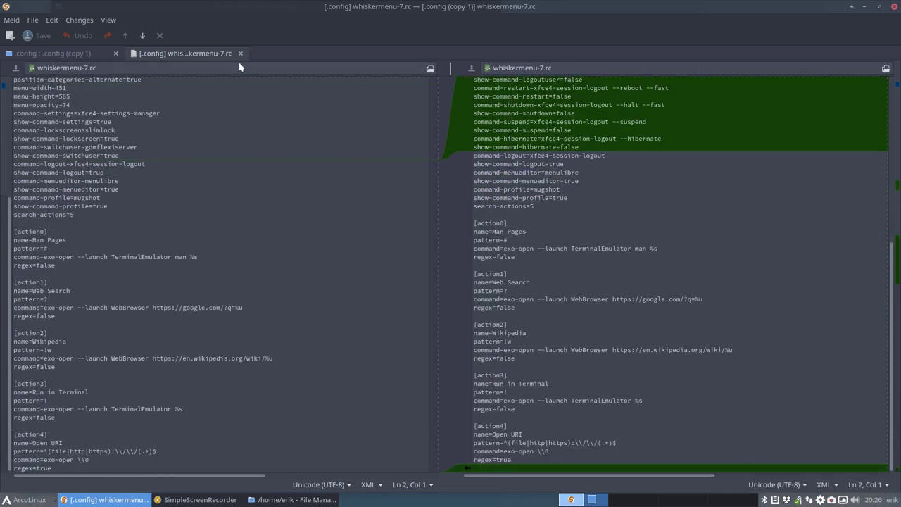
scroll(521, 213, up, 5)
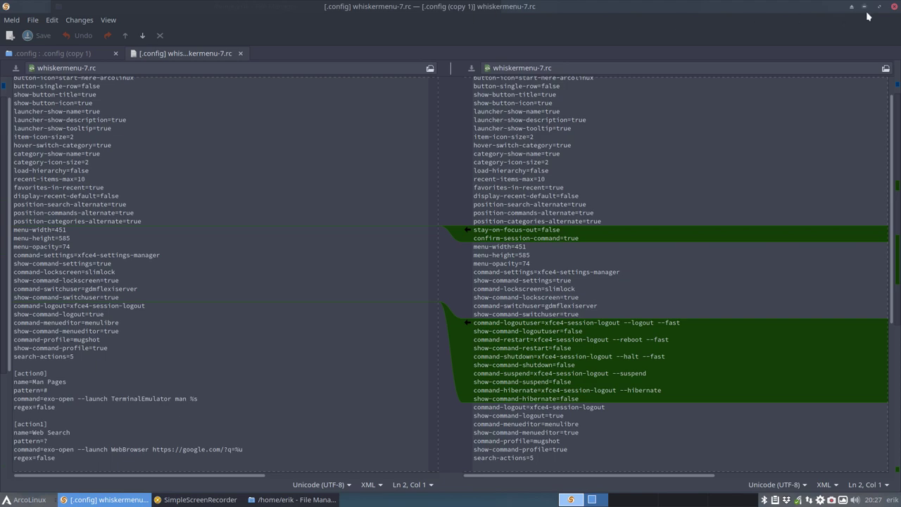
click(892, 7)
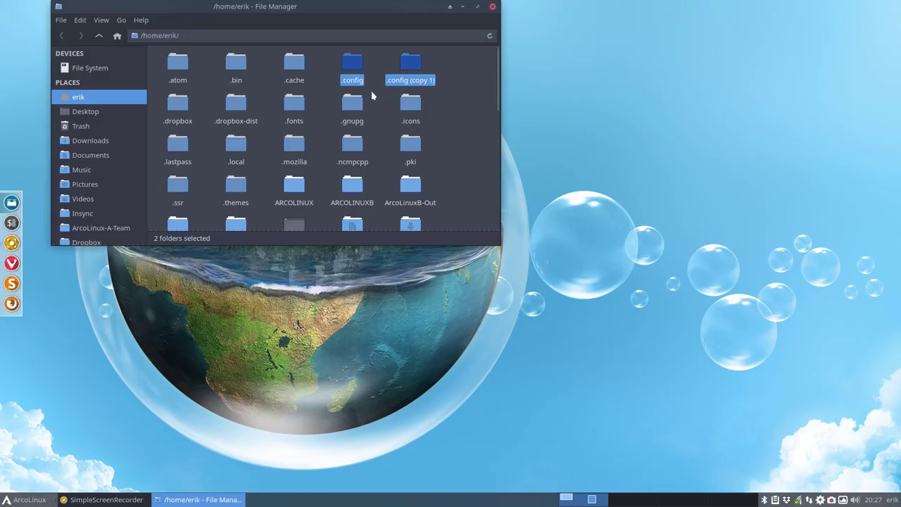
click(493, 7)
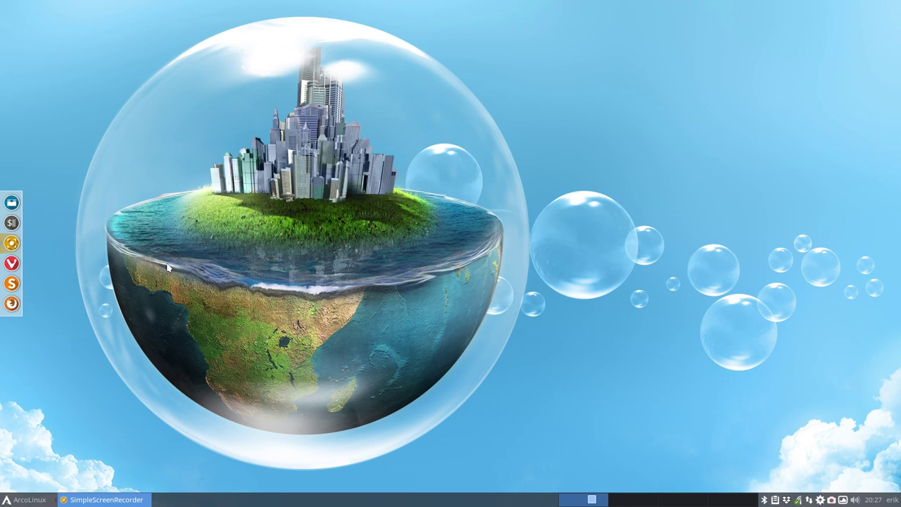
Open the conky-toggle script from /usr/bin using a maximized file manager window
click(16, 205)
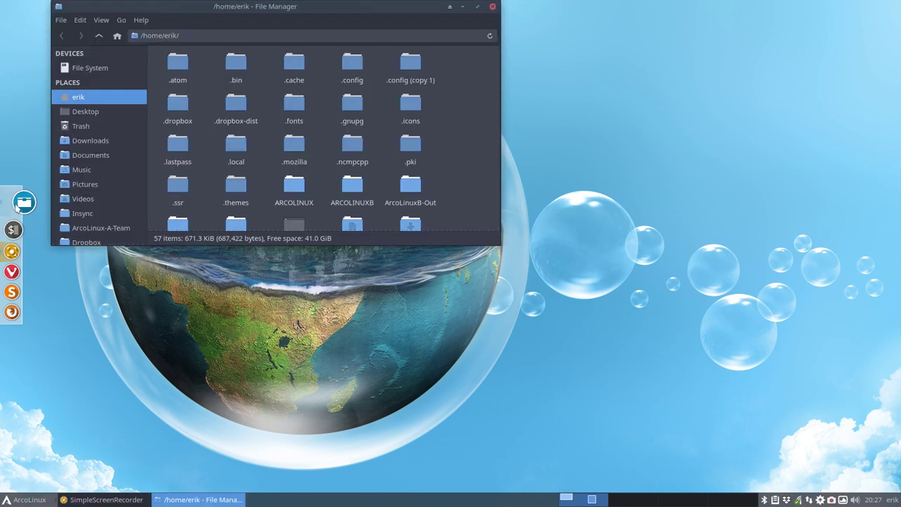
double_click(283, 11)
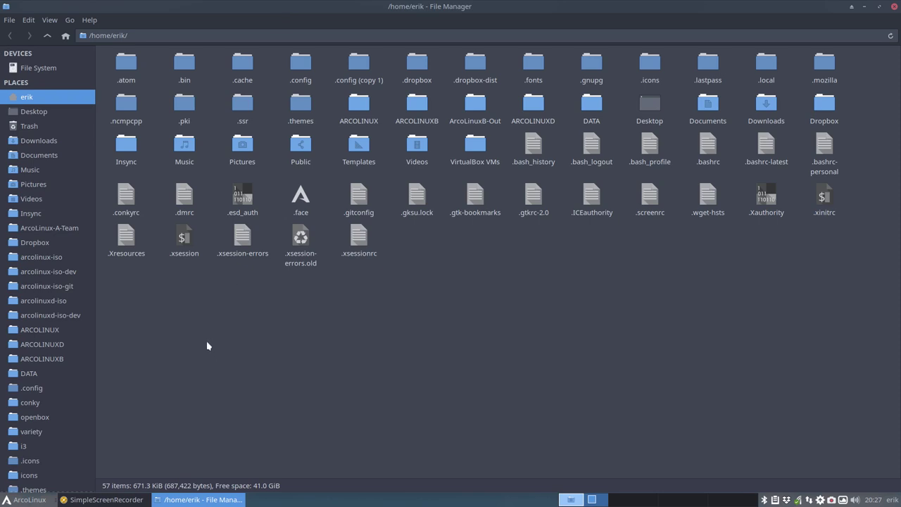
click(58, 67)
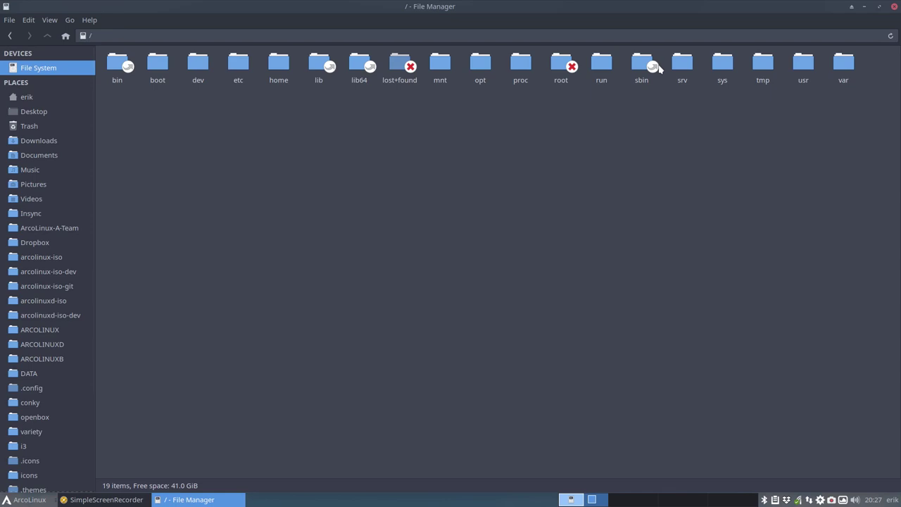
double_click(803, 64)
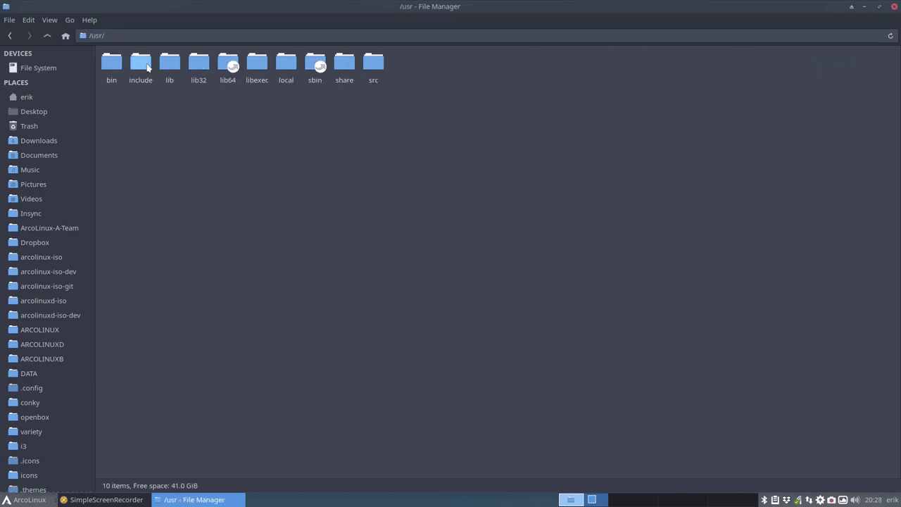
double_click(112, 67)
text(conky)
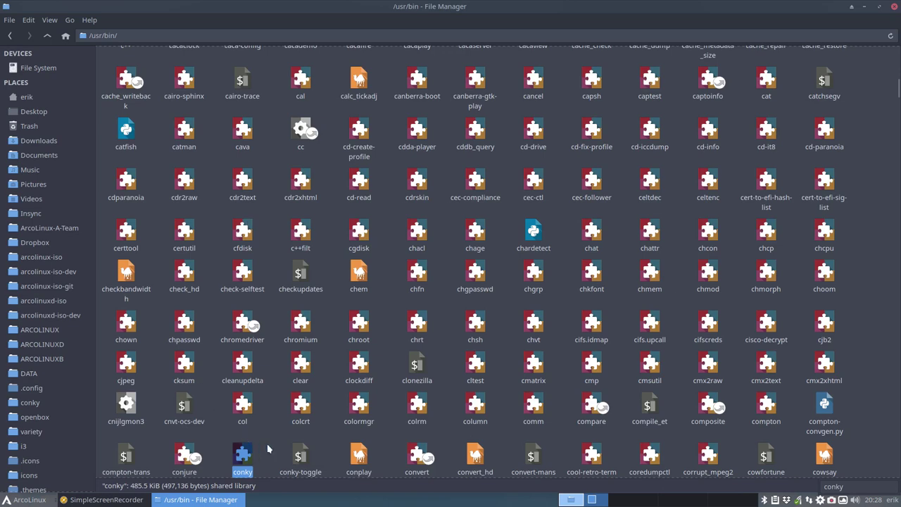
click(296, 452)
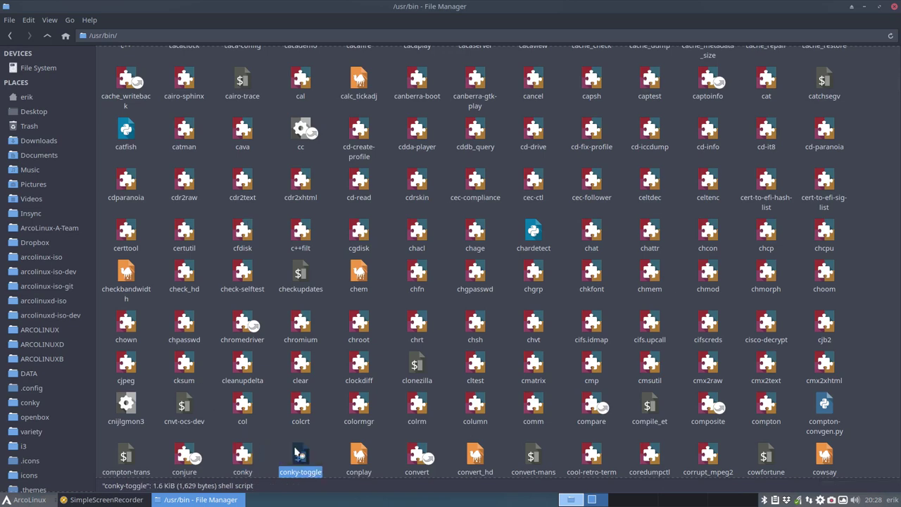
double_click(296, 452)
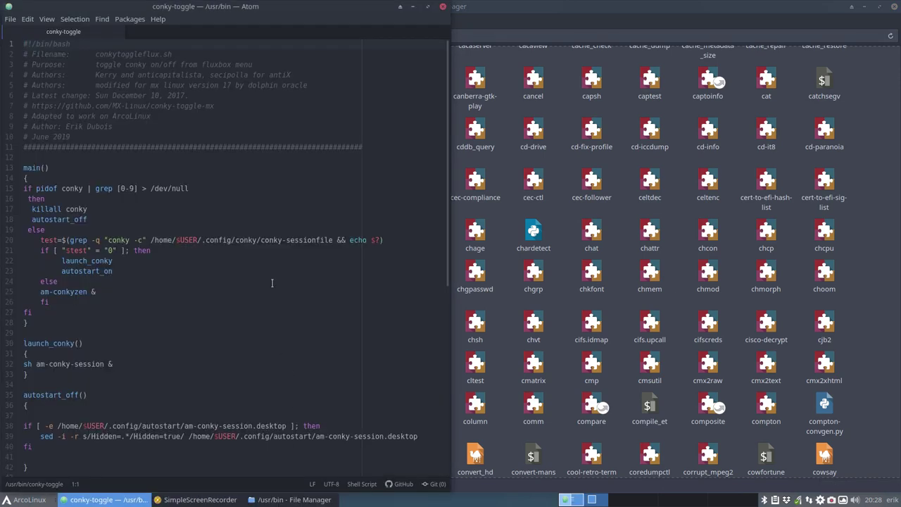
Read the conky-toggle script through to its end, and close the editor and the file manager
scroll(272, 283, down, 1)
scroll(272, 283, down, 10)
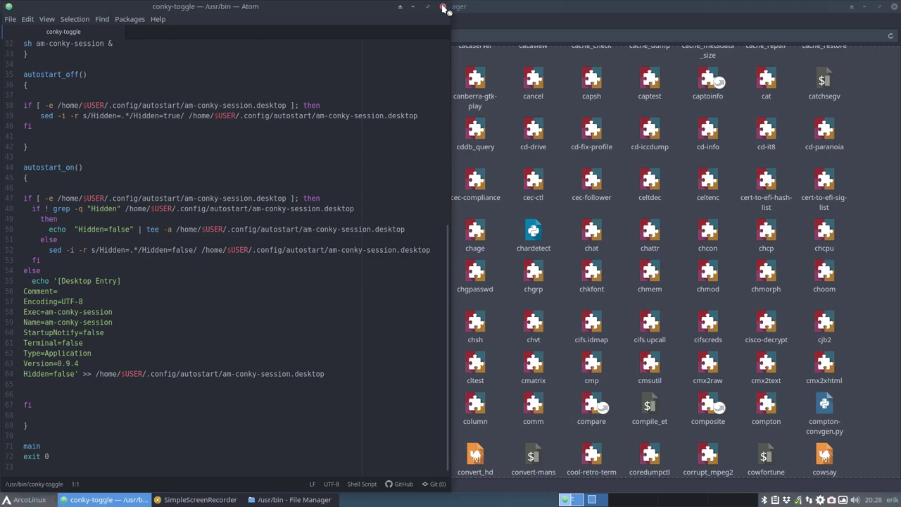
click(443, 7)
click(896, 9)
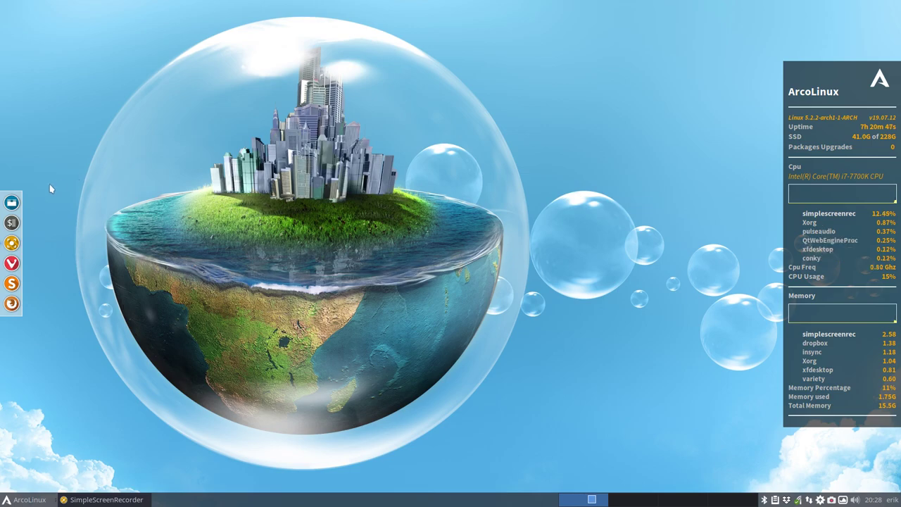
Open am-conky-session.desktop from the .config/autostart folder in Sublime Text 3 Dev
click(16, 203)
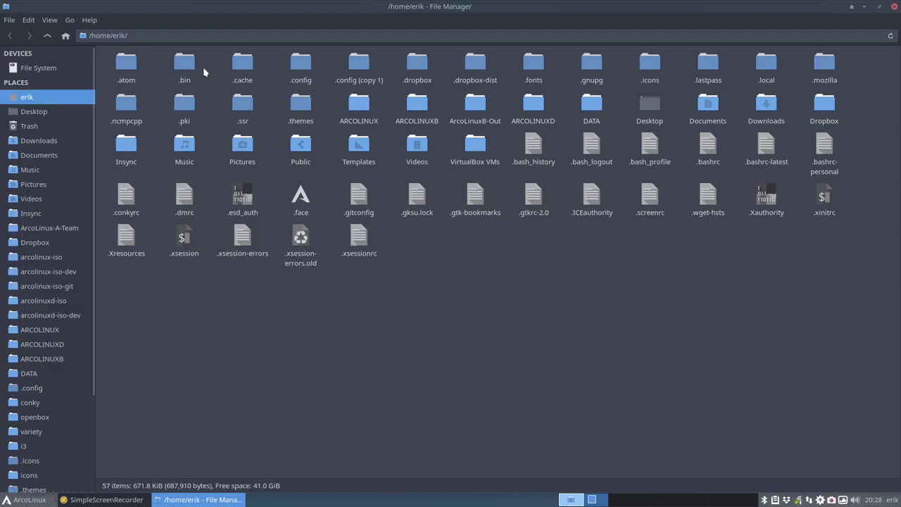
double_click(301, 64)
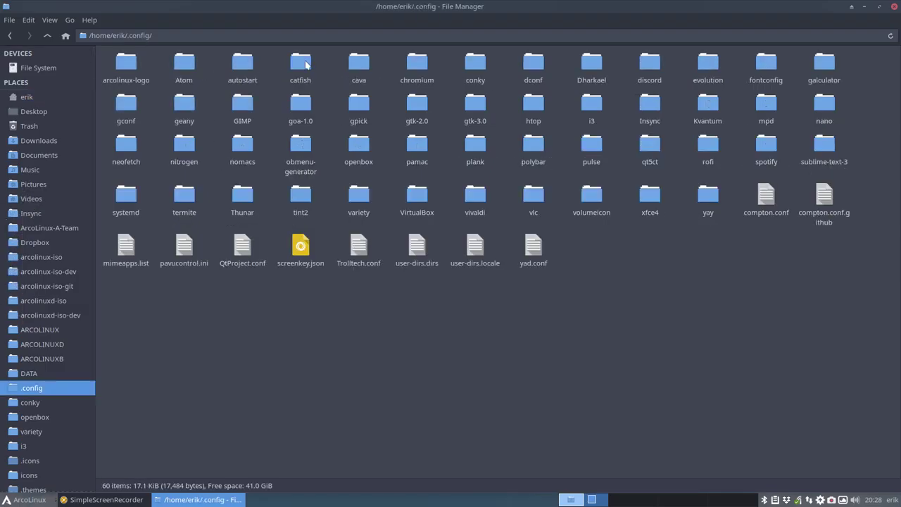
double_click(240, 65)
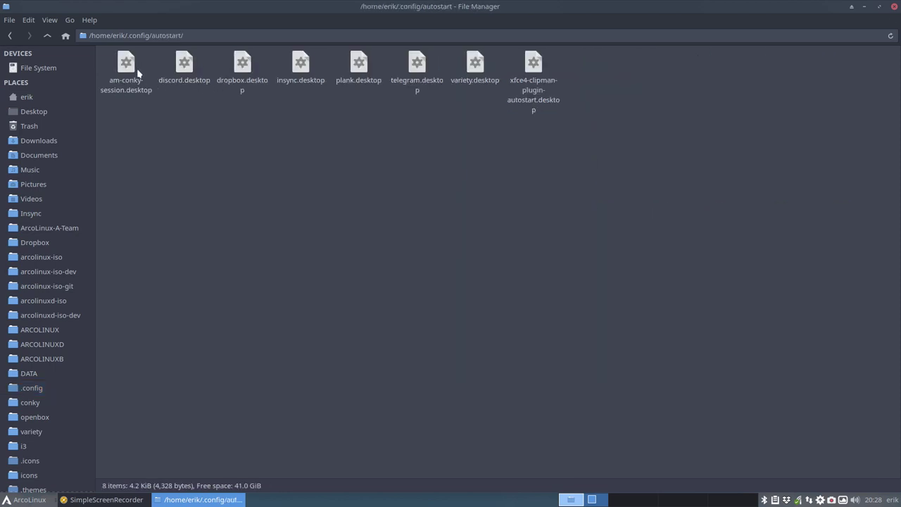
click(128, 65)
right_click(127, 63)
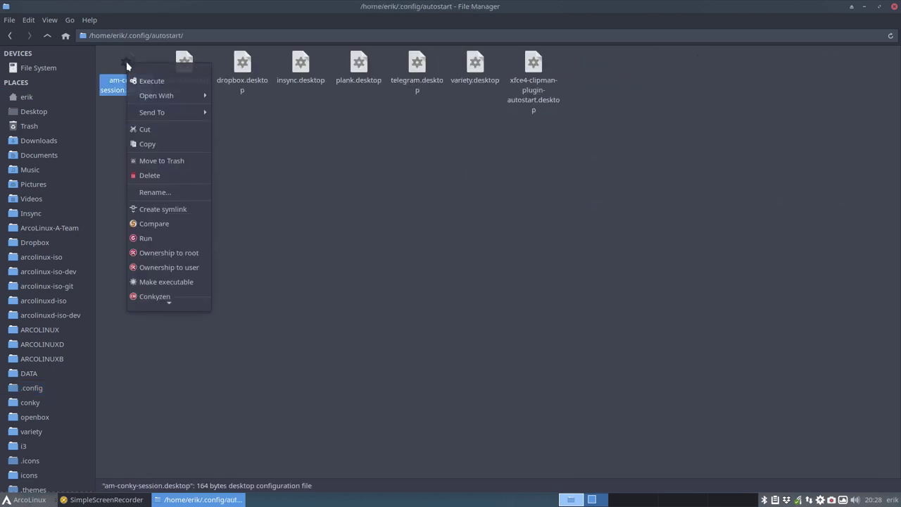
mouse_move(175, 96)
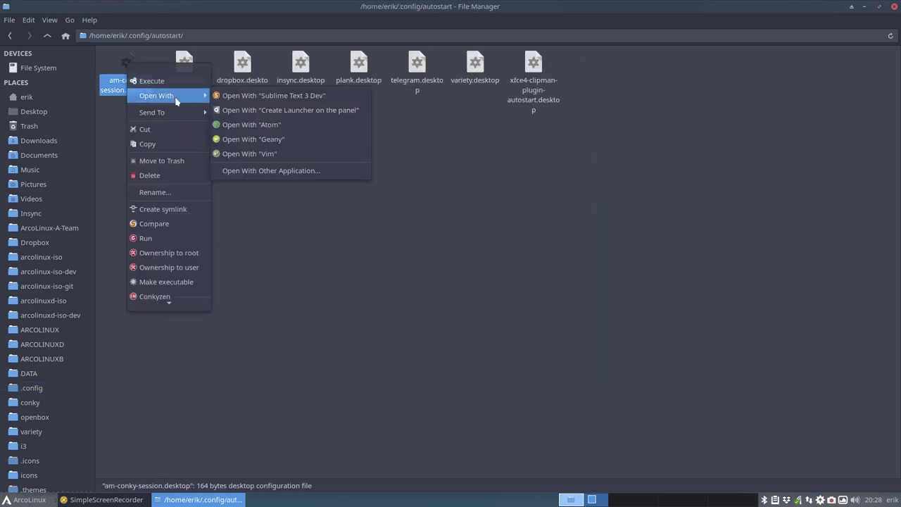
click(268, 95)
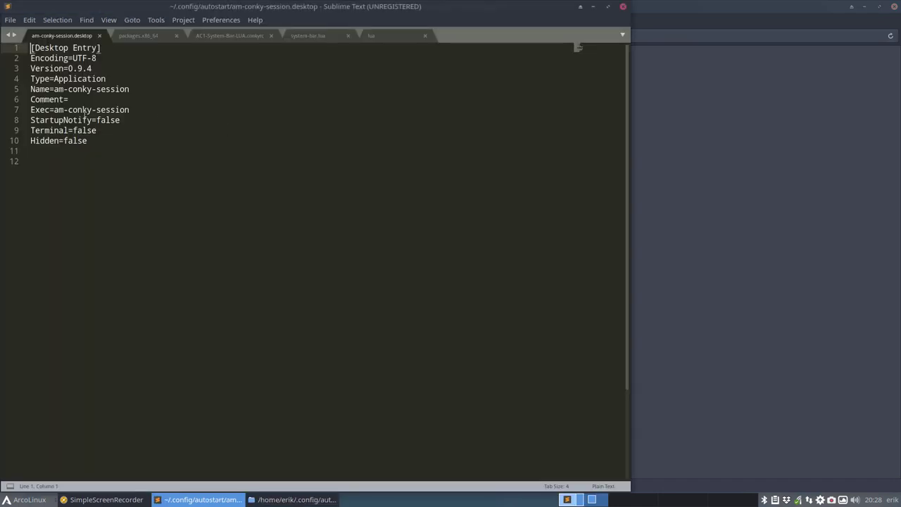
Highlight the value of the Hidden entry in am-conky-session.desktop, and close the file manager window
double_click(75, 141)
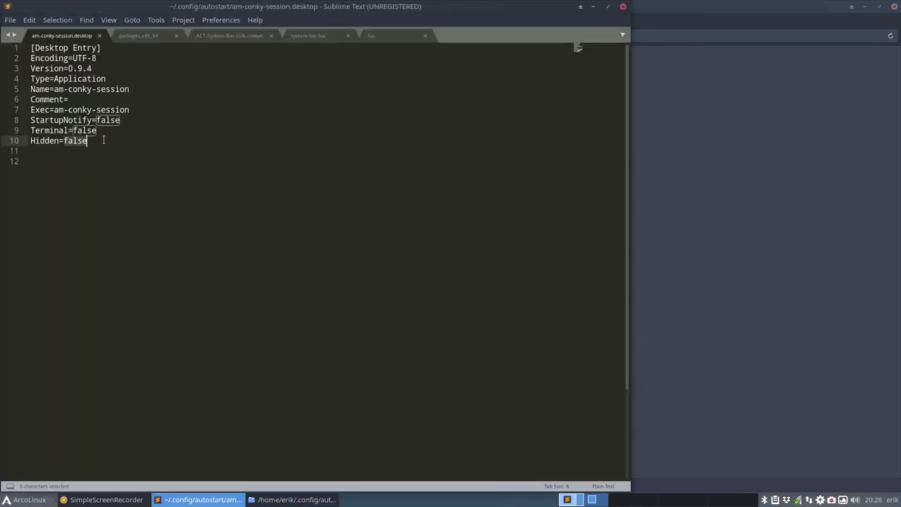
click(896, 7)
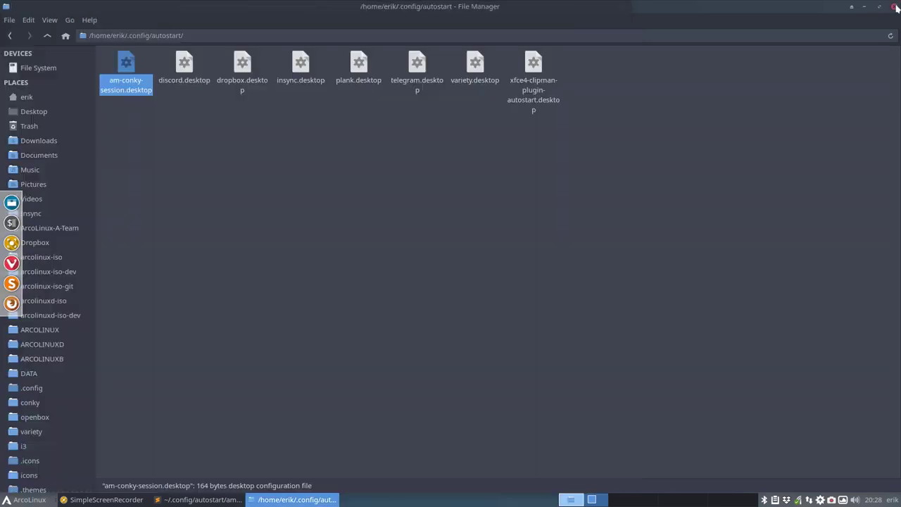
click(896, 7)
Close every editor tab except am-conky-session.desktop and tile the editor window in the desktop's upper-left quarter
drag(655, 7, 477, 38)
right_click(118, 62)
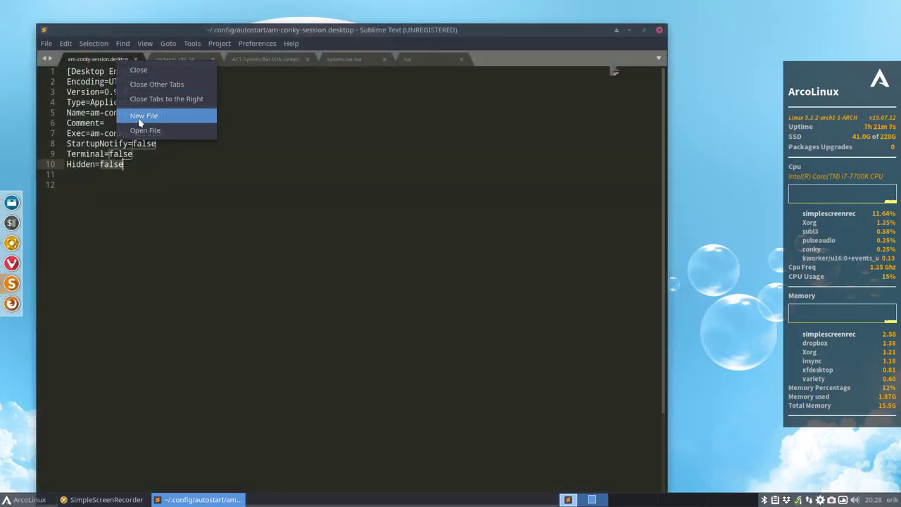
click(154, 85)
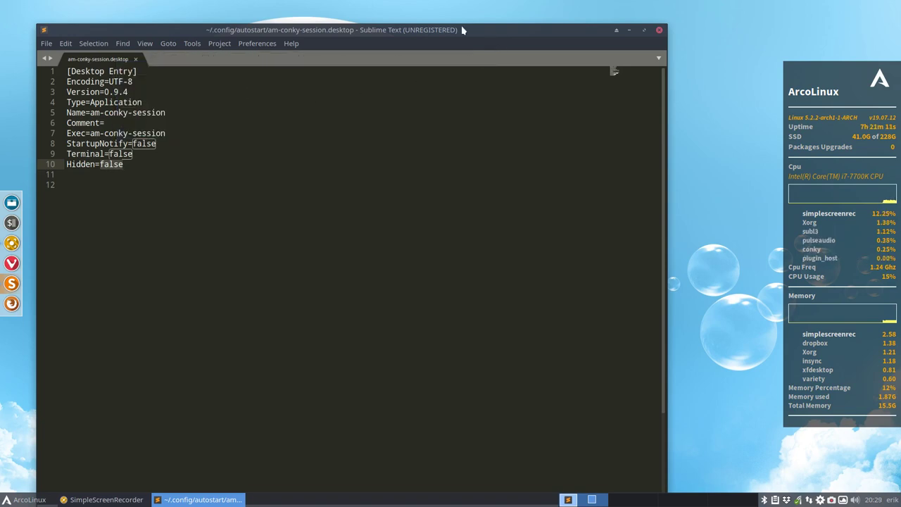
drag(462, 30, 2, 2)
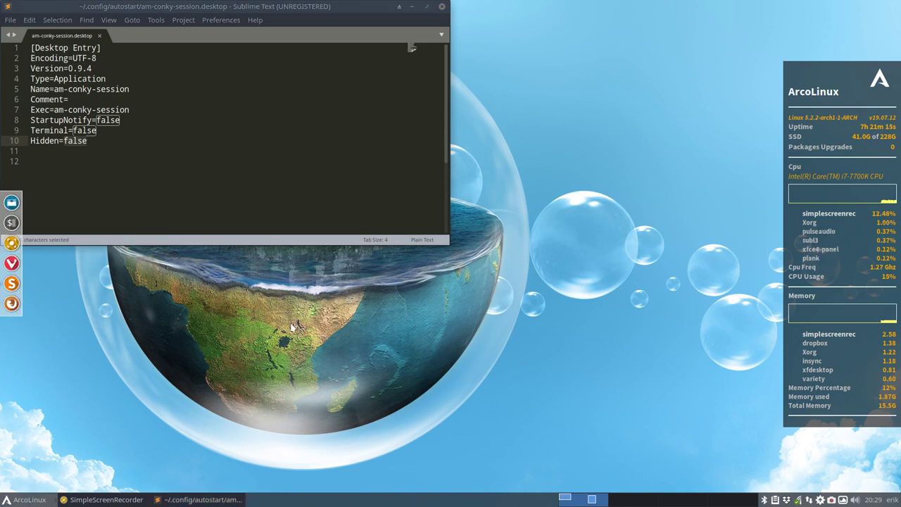
Highlight the am-conky-session value of the Name entry in the desktop file
click(154, 155)
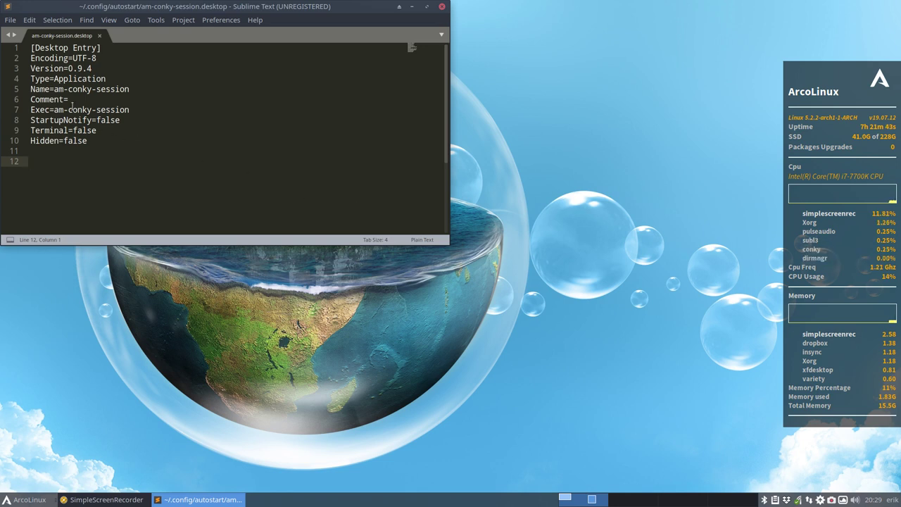
click(55, 89)
drag(54, 89, 129, 93)
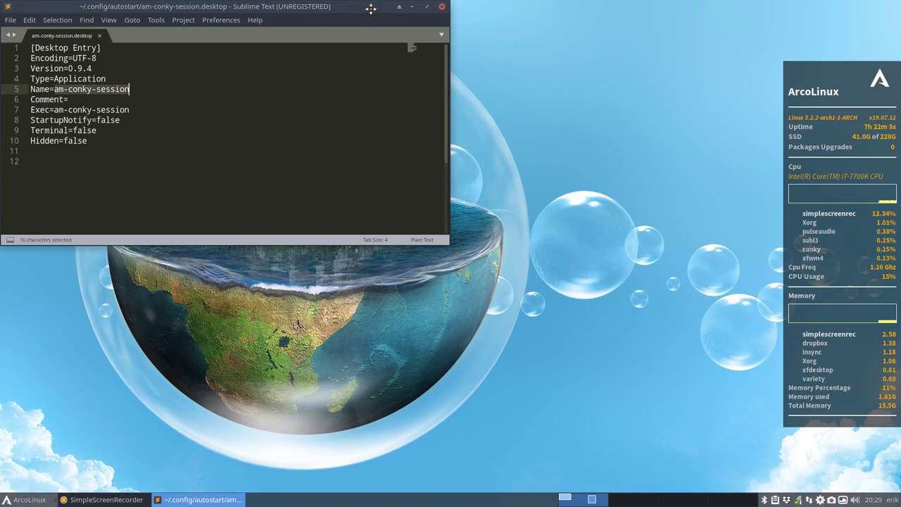
Open the .config/autostart folder in a floating file manager window over the desktop, and close am-conky-session.desktop together with the text editor
drag(370, 7, 533, 73)
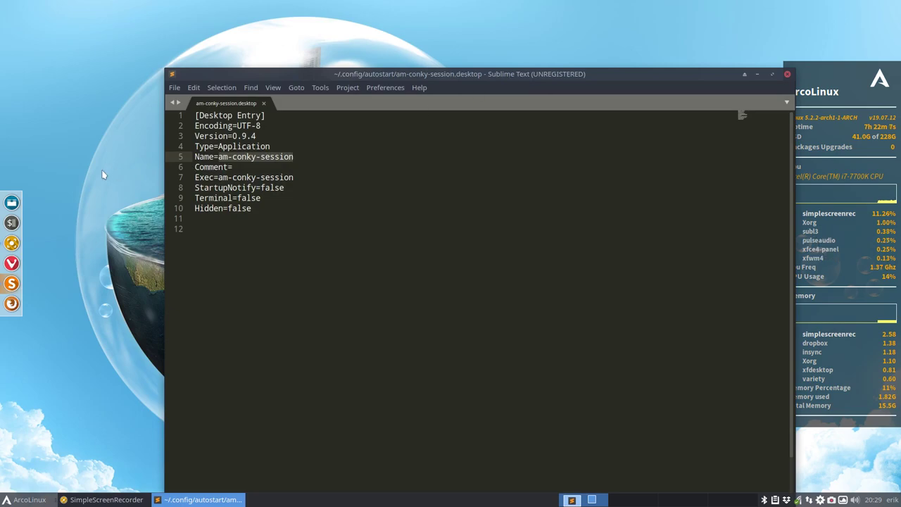
click(14, 204)
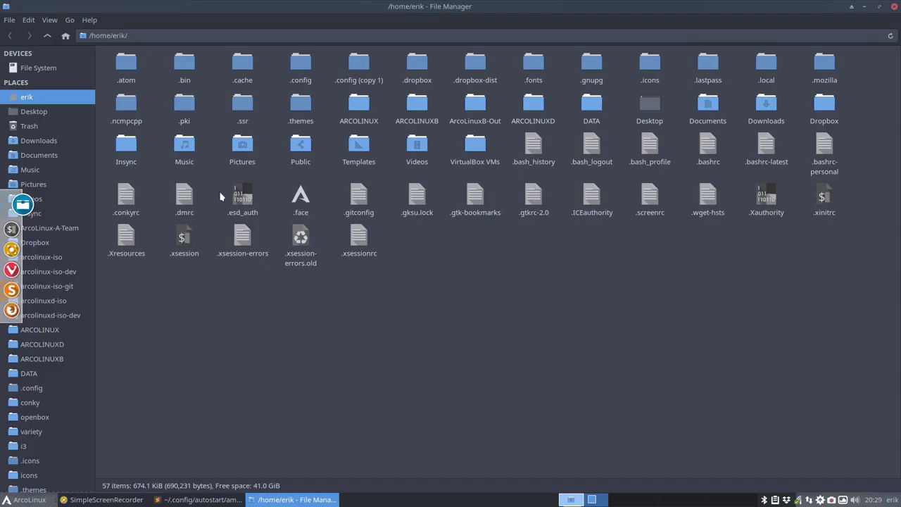
double_click(299, 66)
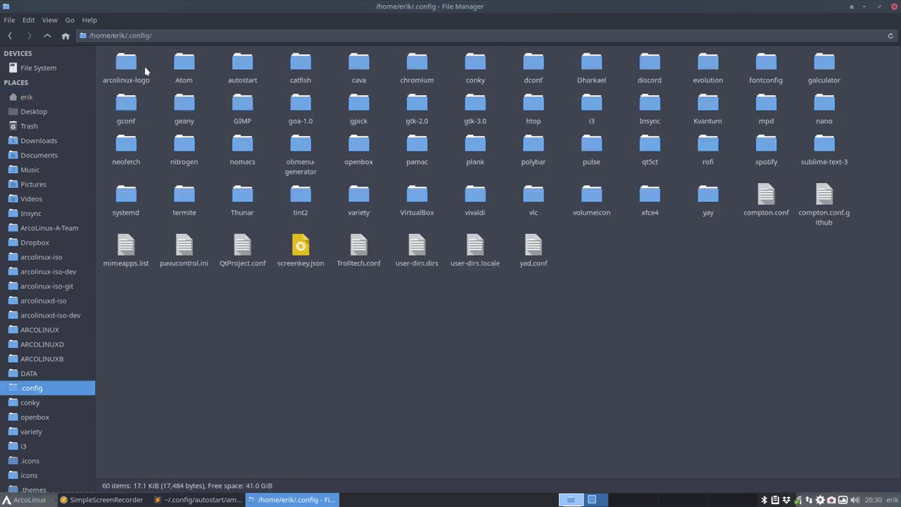
double_click(242, 61)
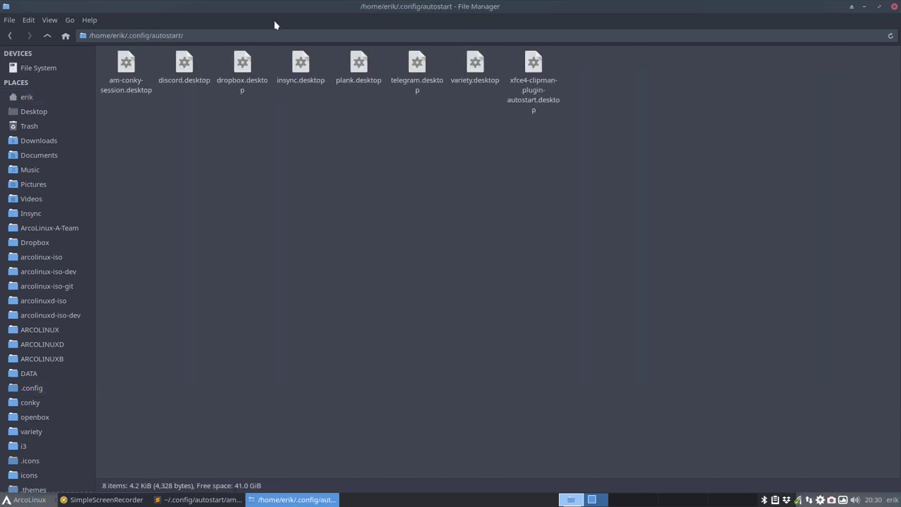
drag(276, 7, 584, 165)
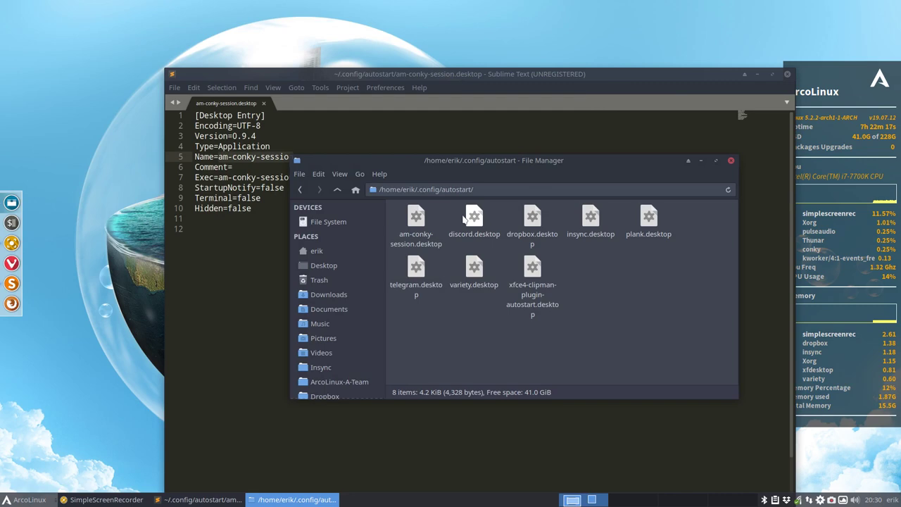
click(263, 103)
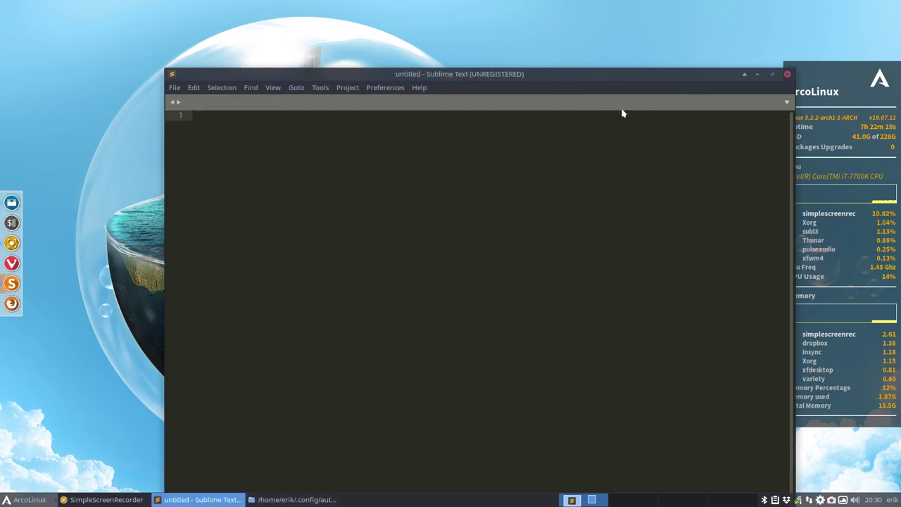
click(787, 73)
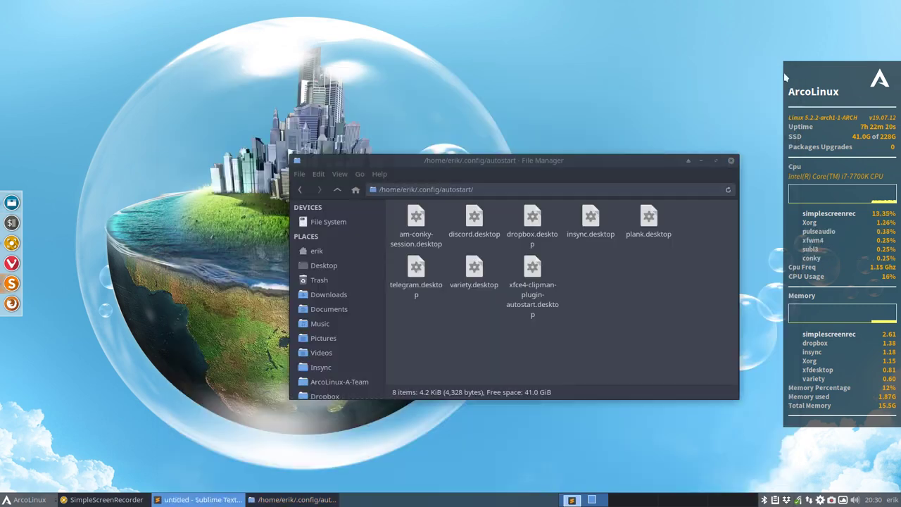
Delete am-conky-session.desktop from the autostart folder and toggle Conky off
click(411, 219)
key(Delete)
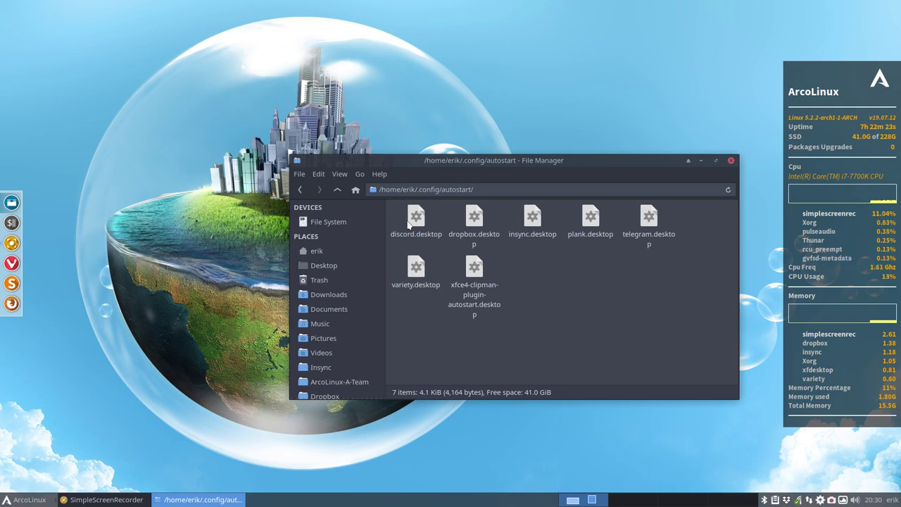
key(super+c)
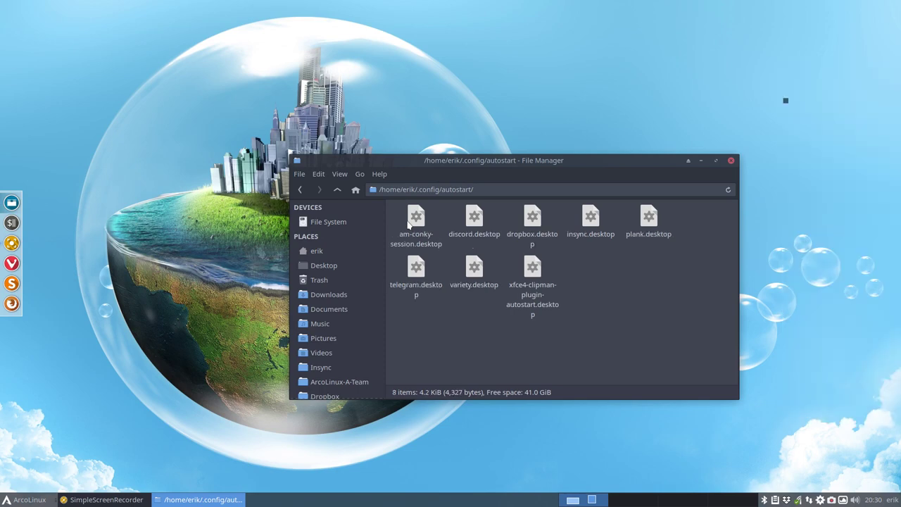
Toggle Conky back on and open the recreated am-conky-session.desktop from the autostart folder in Sublime Text
drag(479, 164, 397, 135)
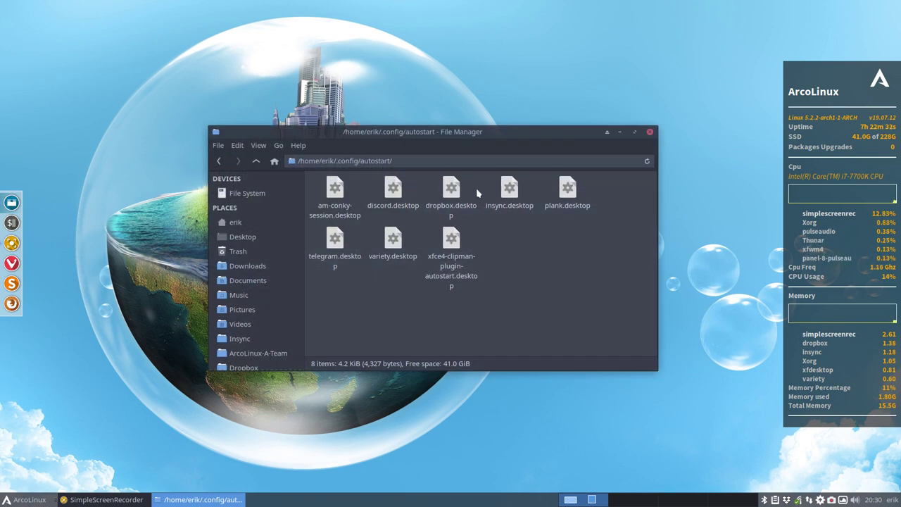
click(341, 193)
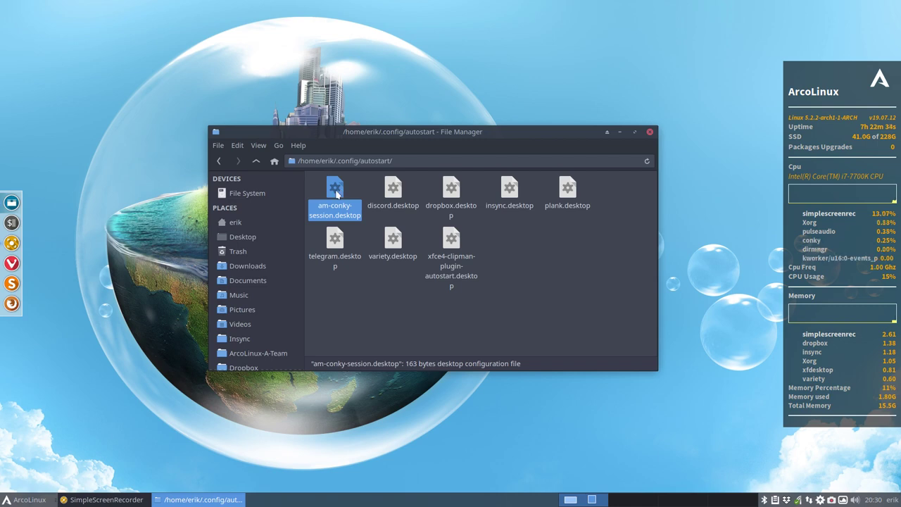
right_click(340, 194)
mouse_move(381, 223)
click(435, 224)
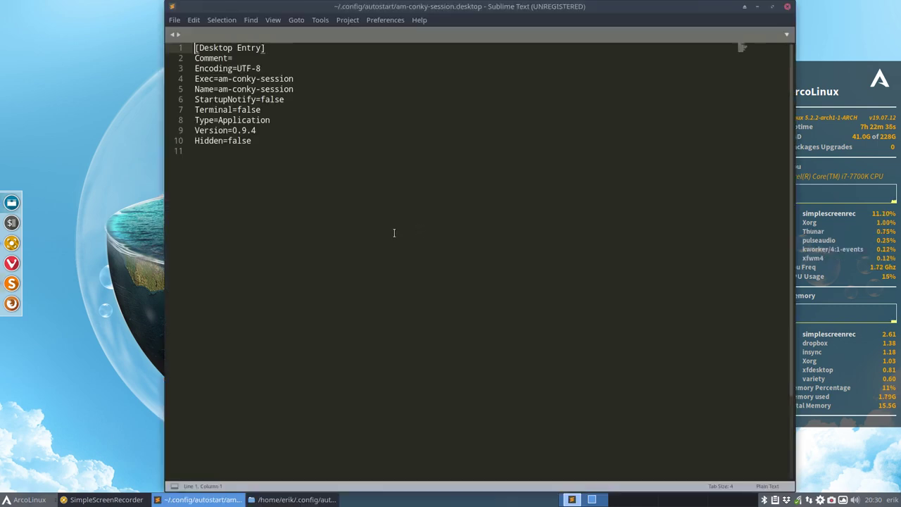
Toggle Conky off with the am-conky-session.desktop editor tiled in the desktop's upper-left quarter, and close the editor
key(super+KP_Home)
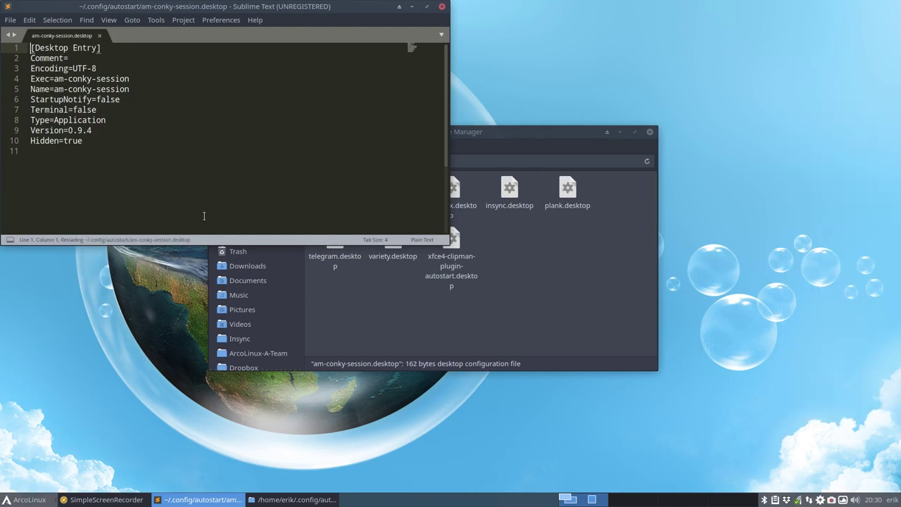
click(189, 196)
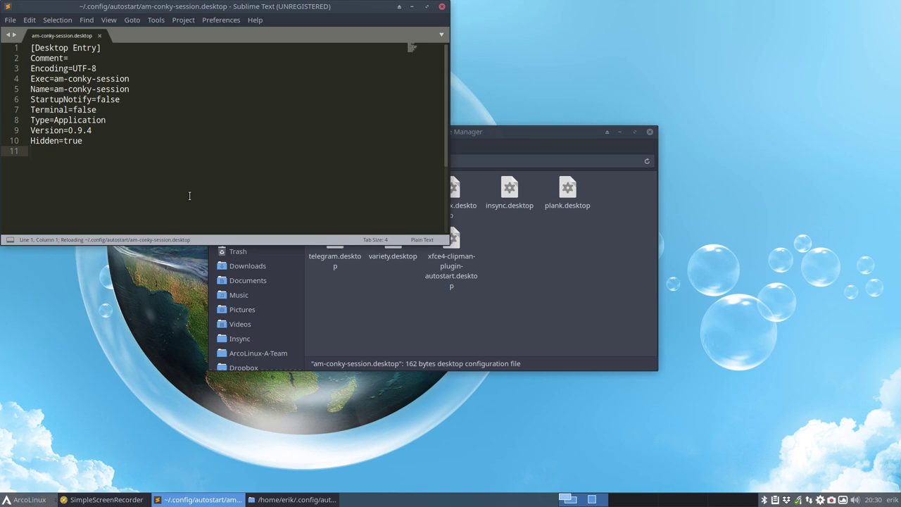
click(443, 7)
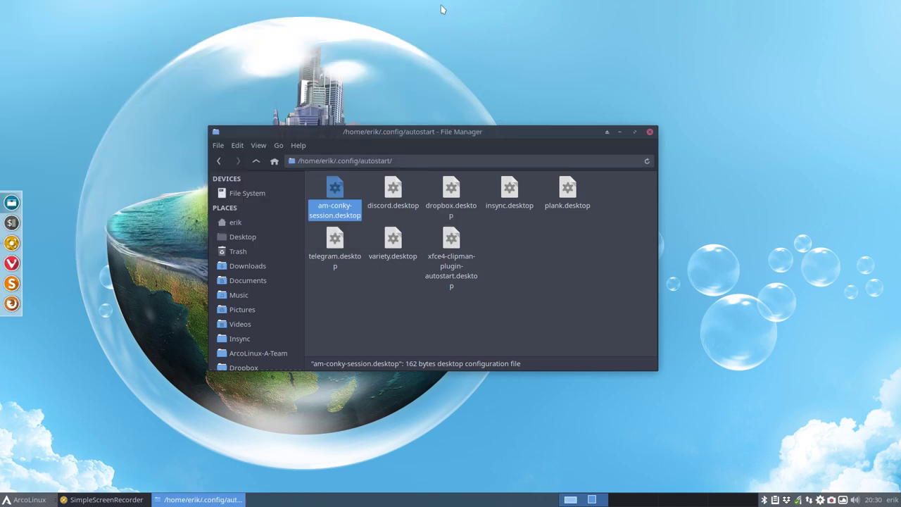